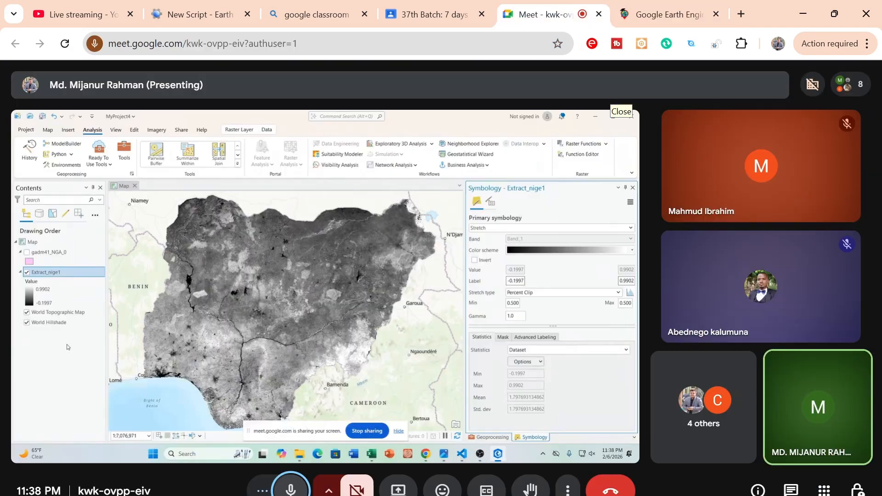
Symbolize the Extract_nige1 raster with Stretch using the dark purple, yellow and dark green color scheme
{"action": "left_click", "coordinate": [516, 230]}
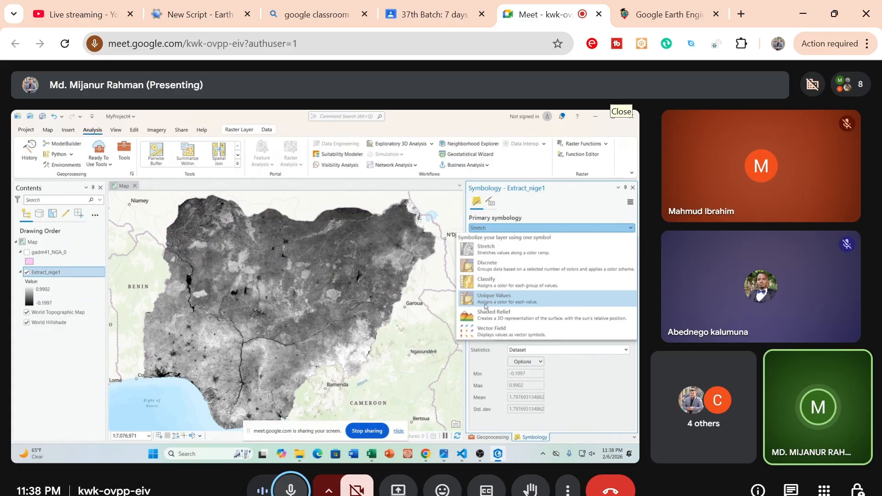
{"action": "left_click", "coordinate": [480, 250]}
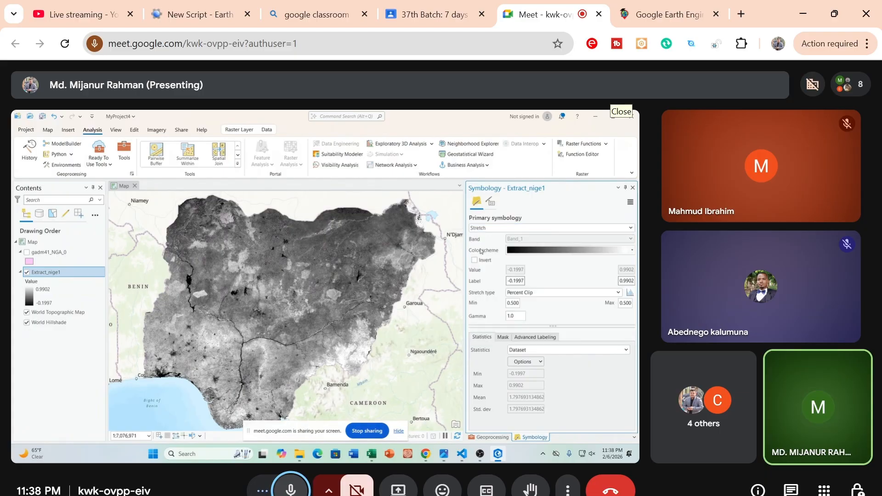
{"action": "left_click", "coordinate": [532, 250]}
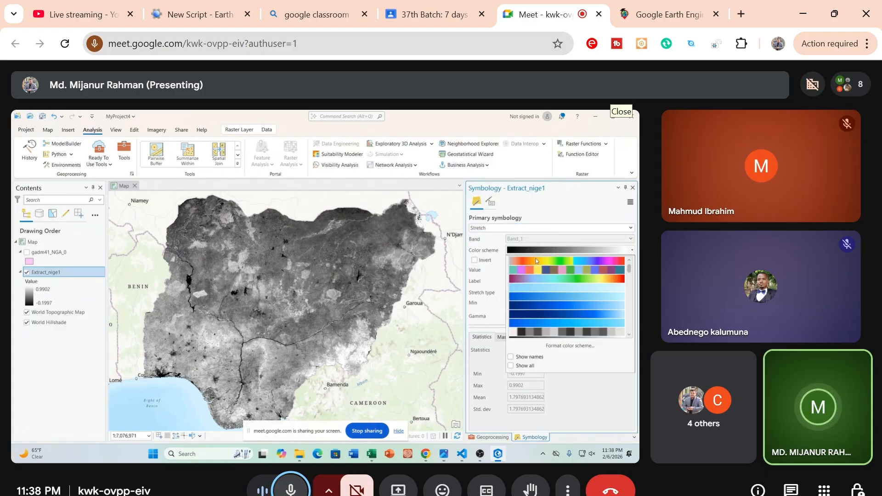
{"action": "scroll", "coordinate": [537, 280], "scroll_direction": "down", "scroll_amount": 2}
{"action": "scroll", "coordinate": [536, 282], "scroll_direction": "down", "scroll_amount": 5}
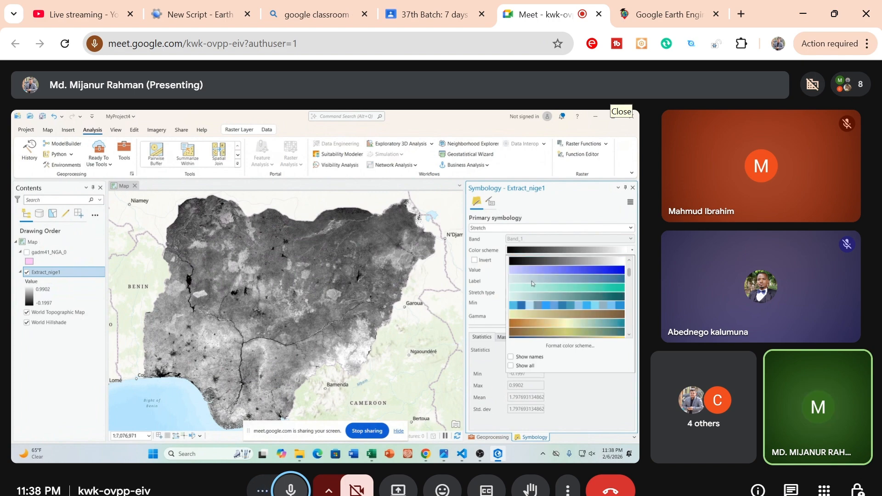
{"action": "scroll", "coordinate": [532, 283], "scroll_direction": "down", "scroll_amount": 4}
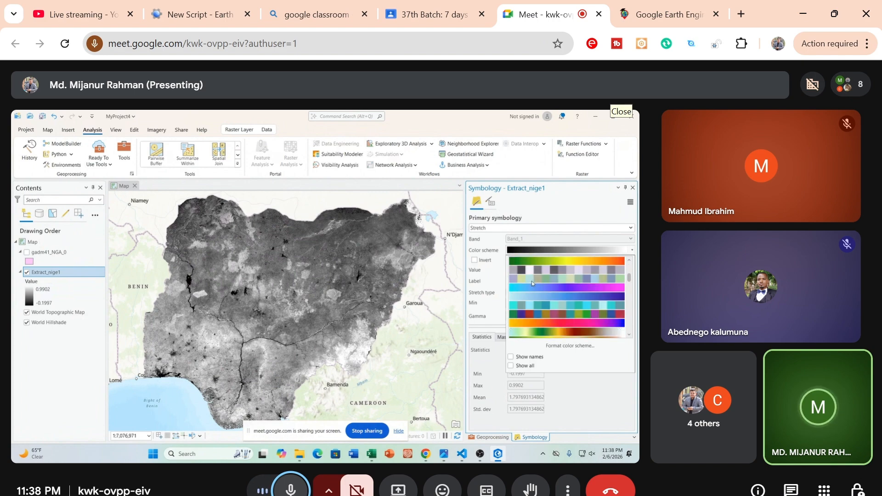
{"action": "scroll", "coordinate": [531, 280], "scroll_direction": "down", "scroll_amount": 5}
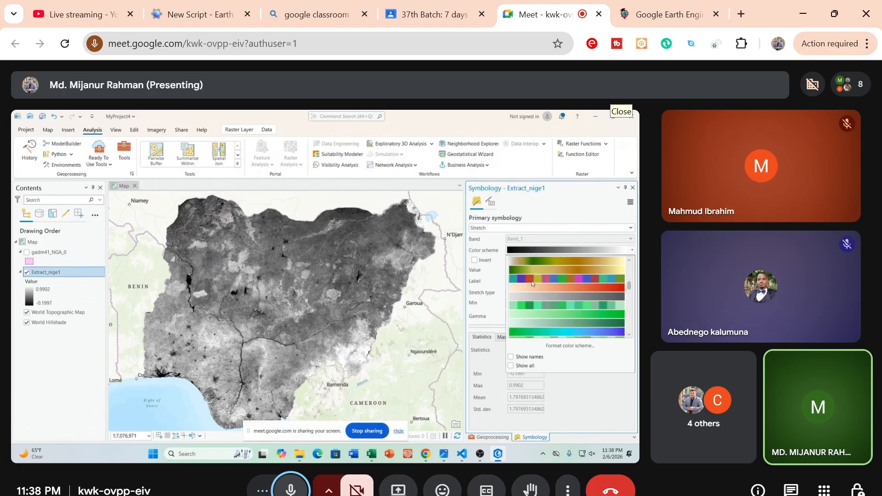
{"action": "scroll", "coordinate": [532, 283], "scroll_direction": "down", "scroll_amount": 2}
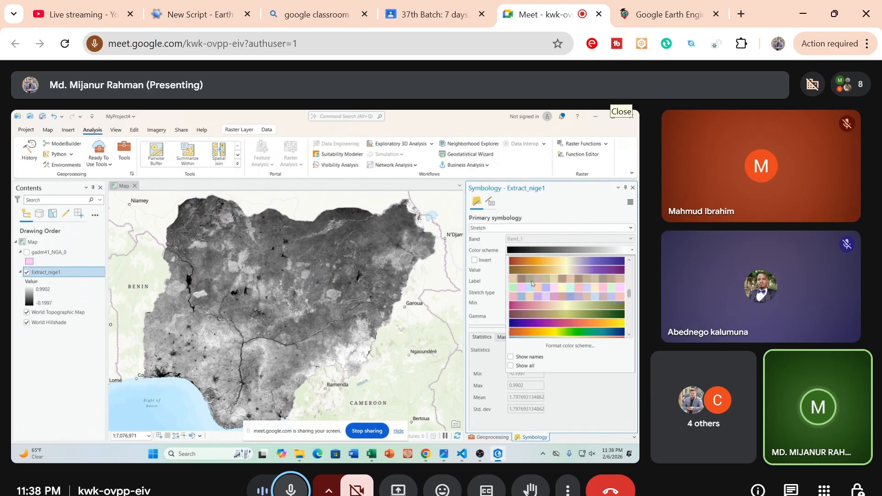
{"action": "scroll", "coordinate": [532, 283], "scroll_direction": "down", "scroll_amount": 4}
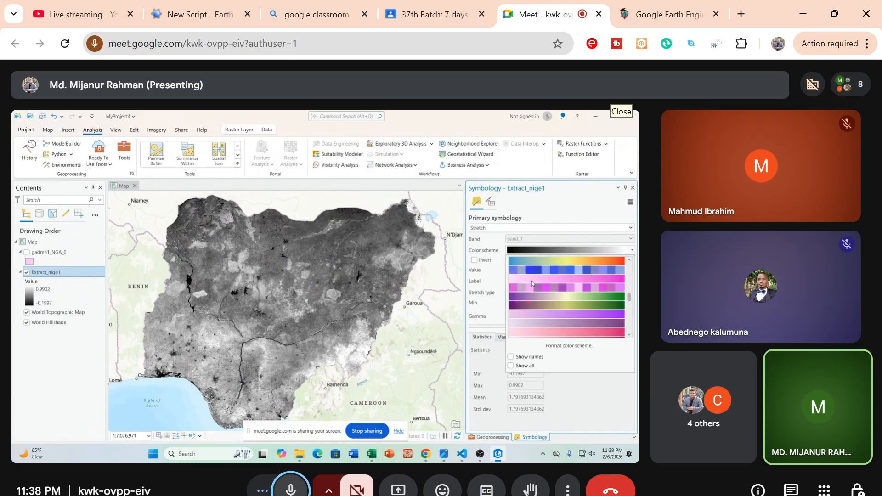
{"action": "left_click", "coordinate": [528, 306]}
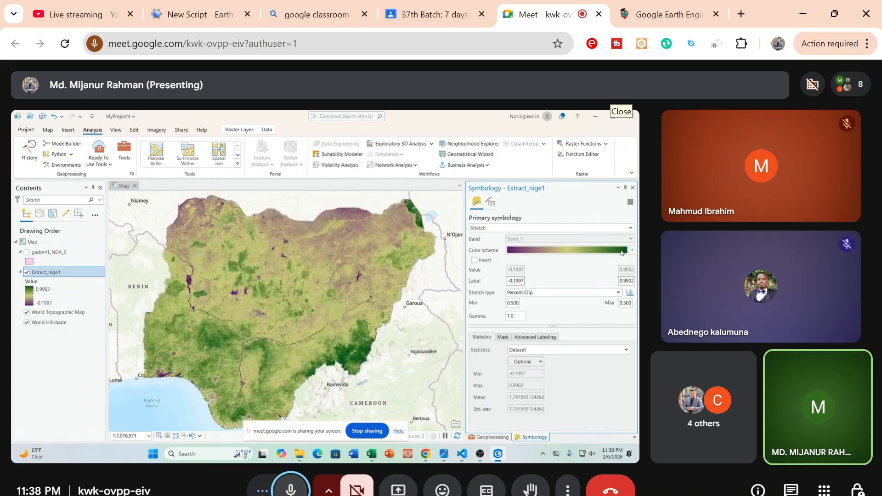
{"action": "left_click", "coordinate": [332, 305]}
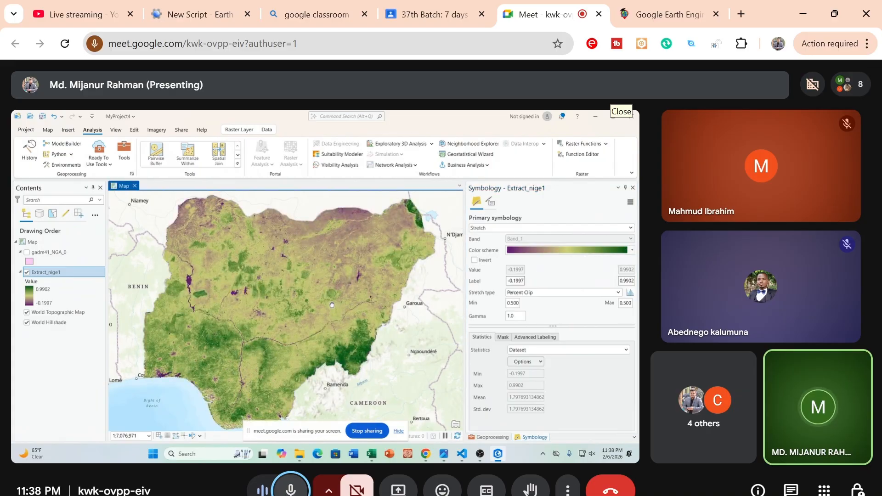
{"action": "left_click_drag", "start_coordinate": [331, 305], "coordinate": [331, 302]}
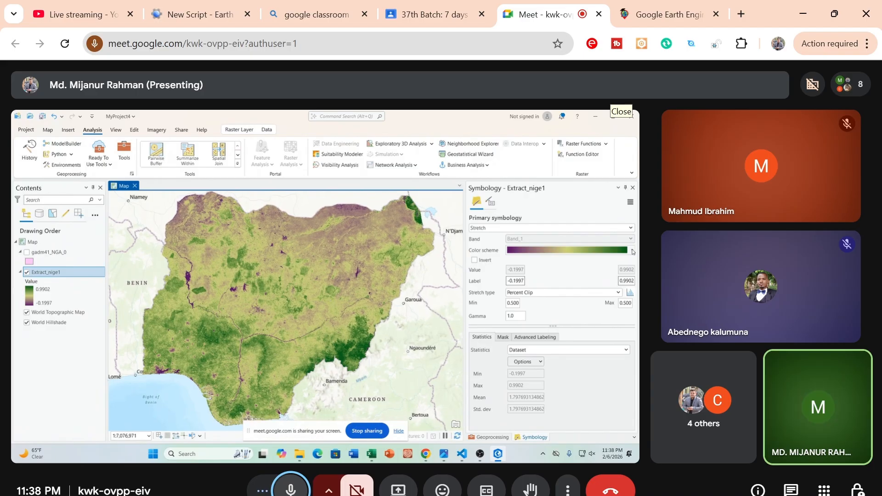
{"action": "left_click", "coordinate": [495, 228]}
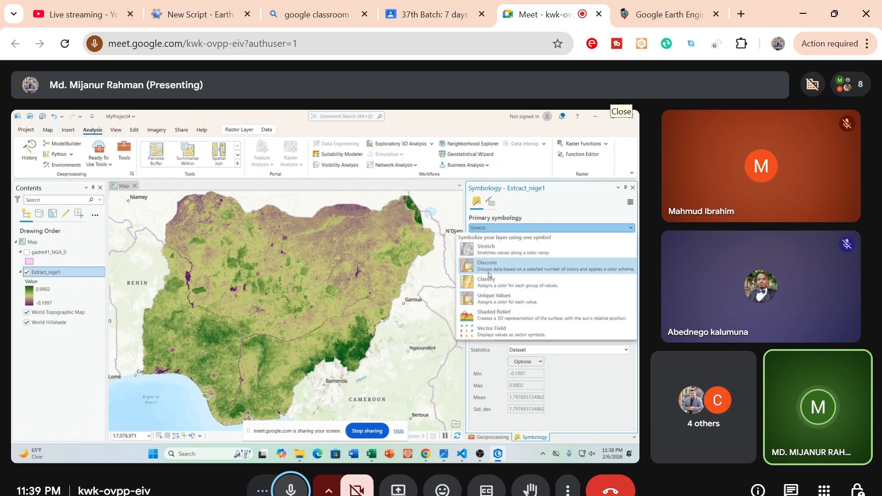
{"action": "left_click", "coordinate": [606, 390]}
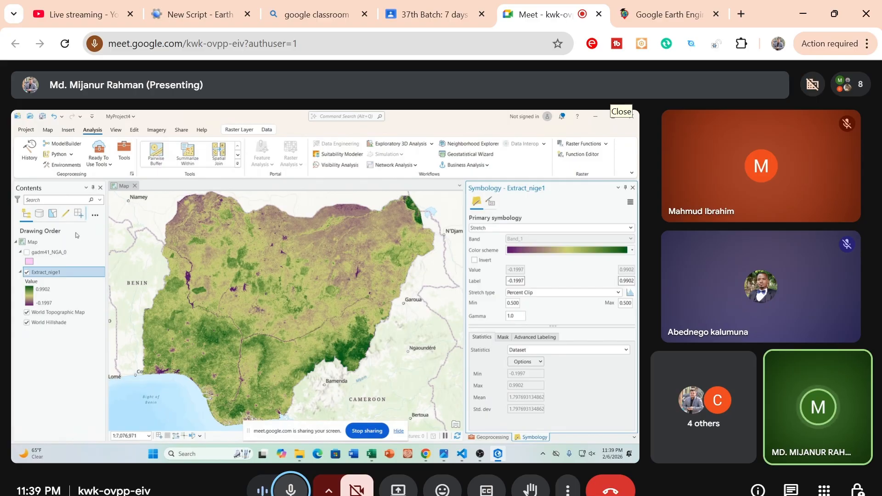
Hide the World Topographic Map layer and open the basemap choices for the map
{"action": "left_click", "coordinate": [27, 313]}
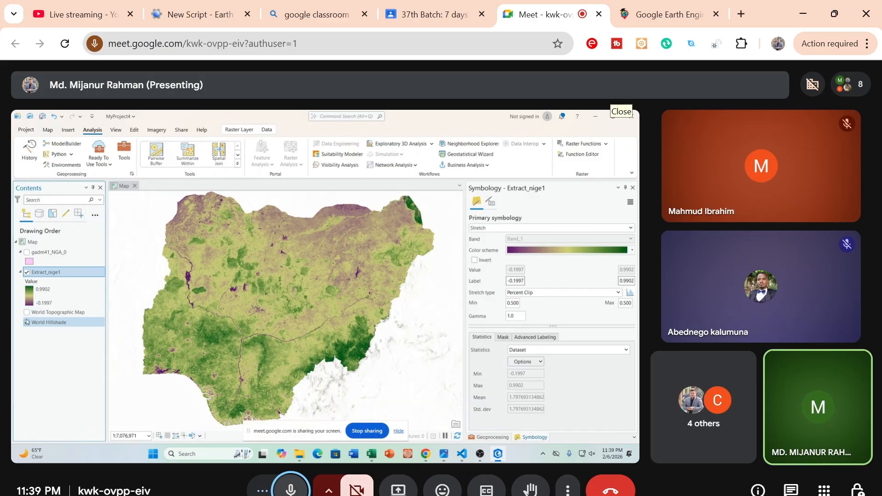
{"action": "left_click", "coordinate": [26, 313]}
{"action": "left_click", "coordinate": [27, 313]}
{"action": "left_click", "coordinate": [49, 322]}
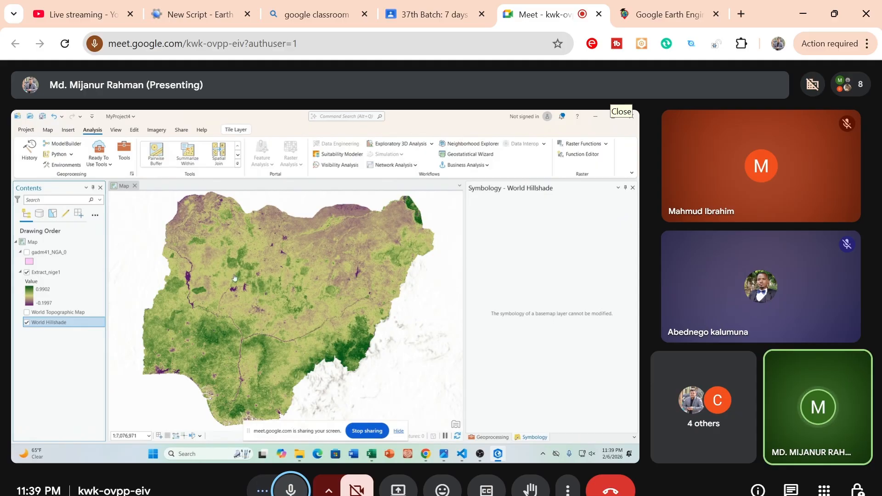
{"action": "left_click", "coordinate": [48, 130]}
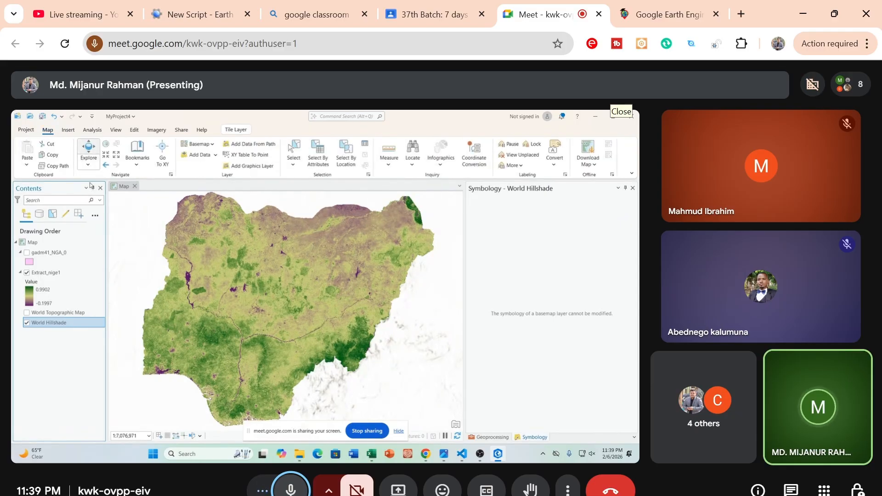
{"action": "left_click", "coordinate": [211, 146]}
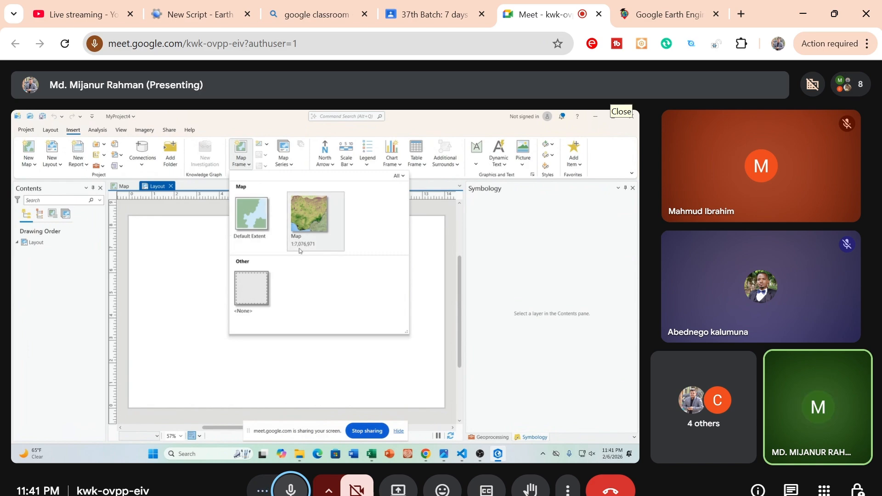
Draw a map frame of the 1:7,076,971 map view over the left three-quarters of the blank layout page
{"action": "left_click", "coordinate": [302, 217]}
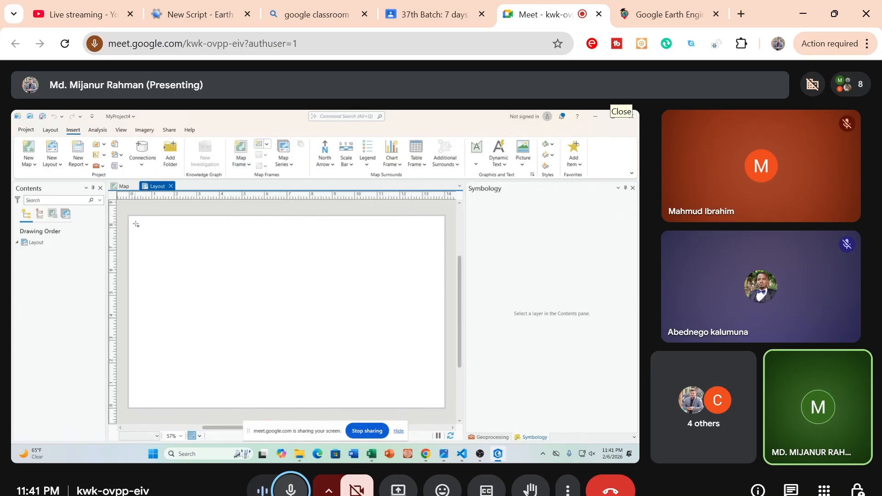
{"action": "left_click_drag", "start_coordinate": [137, 224], "coordinate": [366, 402]}
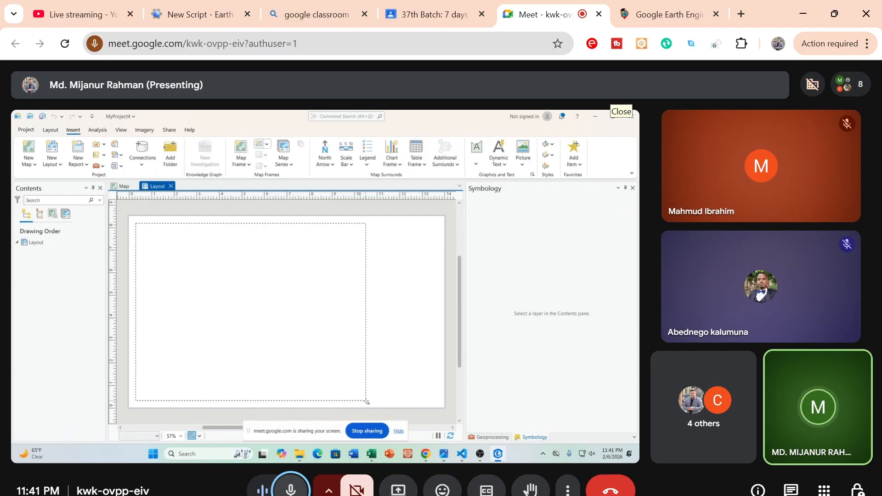
{"action": "left_click_drag", "start_coordinate": [366, 401], "coordinate": [367, 402]}
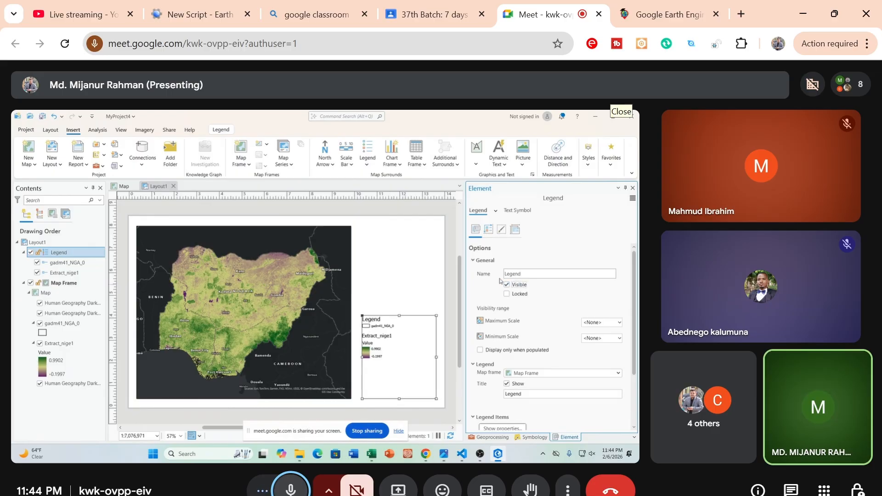
Convert the layout legend to graphics and ungroup it into separate elements
{"action": "right_click", "coordinate": [404, 345]}
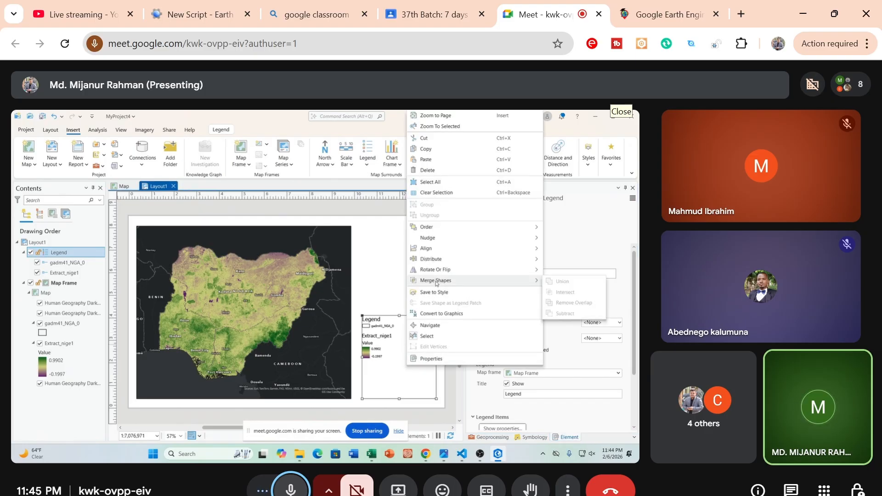
{"action": "left_click", "coordinate": [437, 314]}
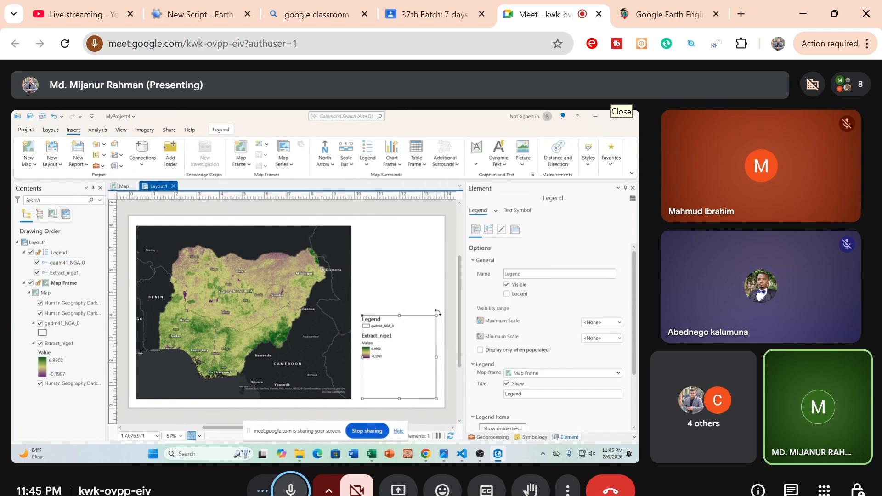
{"action": "right_click", "coordinate": [380, 335]}
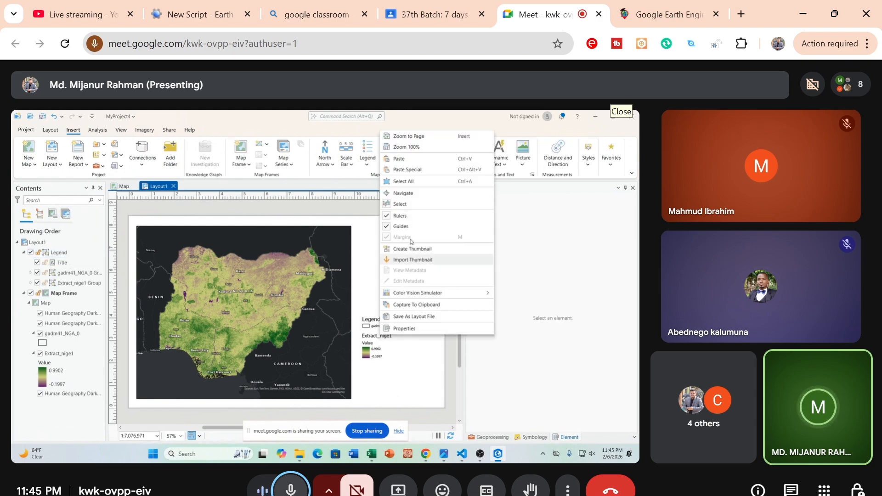
{"action": "left_click", "coordinate": [389, 368]}
{"action": "left_click", "coordinate": [369, 350]}
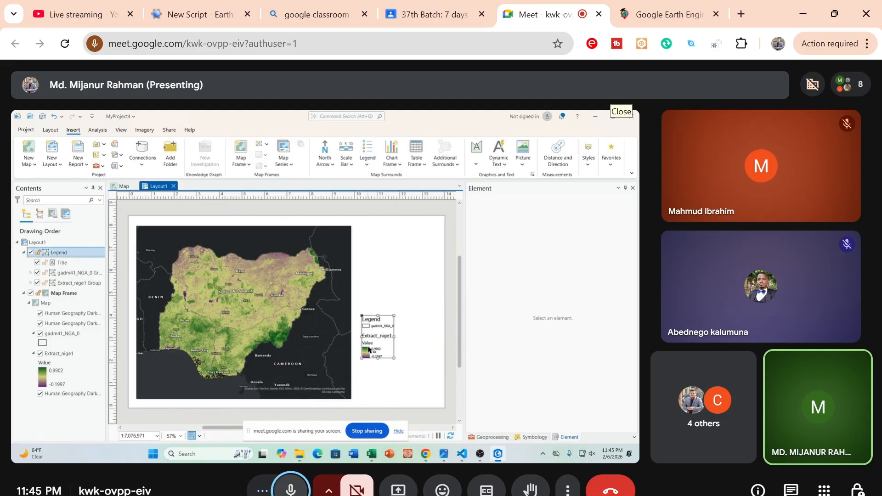
{"action": "right_click", "coordinate": [373, 329]}
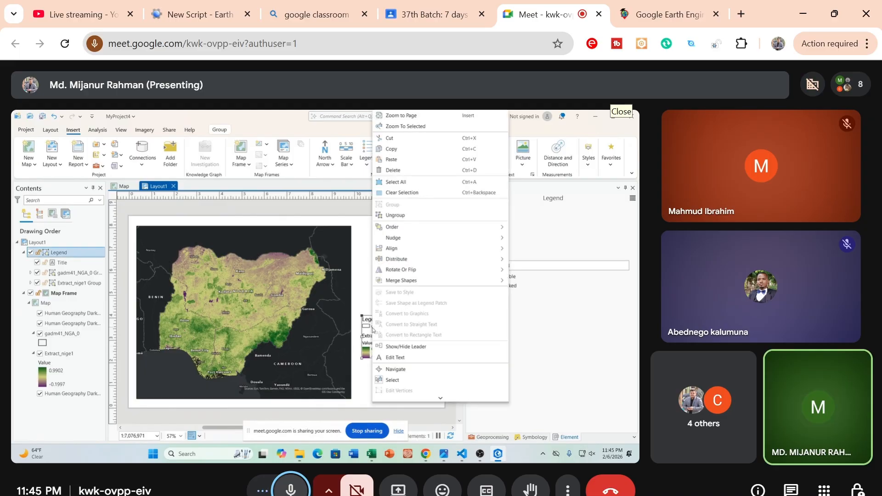
{"action": "left_click", "coordinate": [395, 215]}
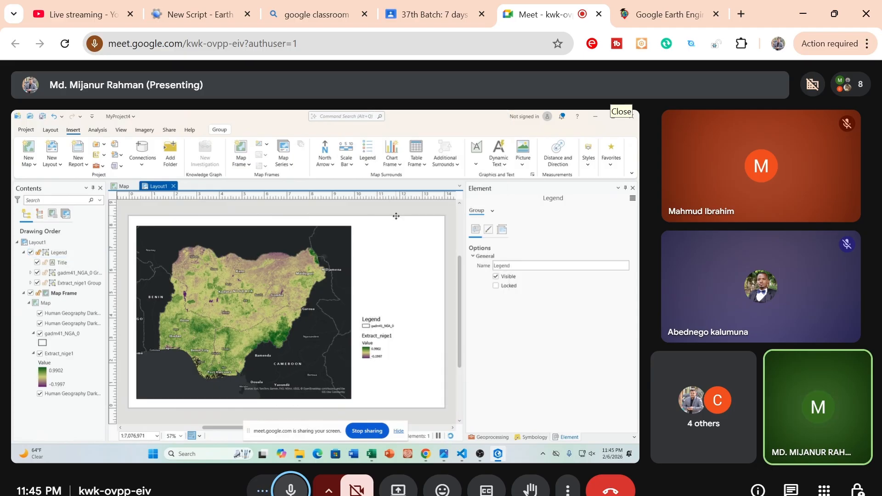
Delete the gadm41_NGA_0 entry and the Extract_nige1 heading from the ungrouped legend
{"action": "left_click", "coordinate": [419, 322]}
{"action": "left_click", "coordinate": [393, 331]}
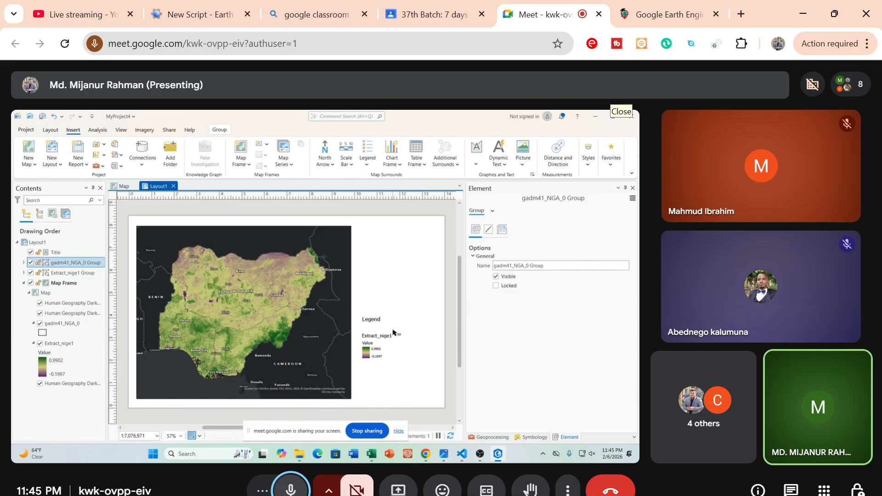
{"action": "key", "text": "Delete"}
{"action": "left_click", "coordinate": [385, 336]}
{"action": "left_click", "coordinate": [385, 336]}
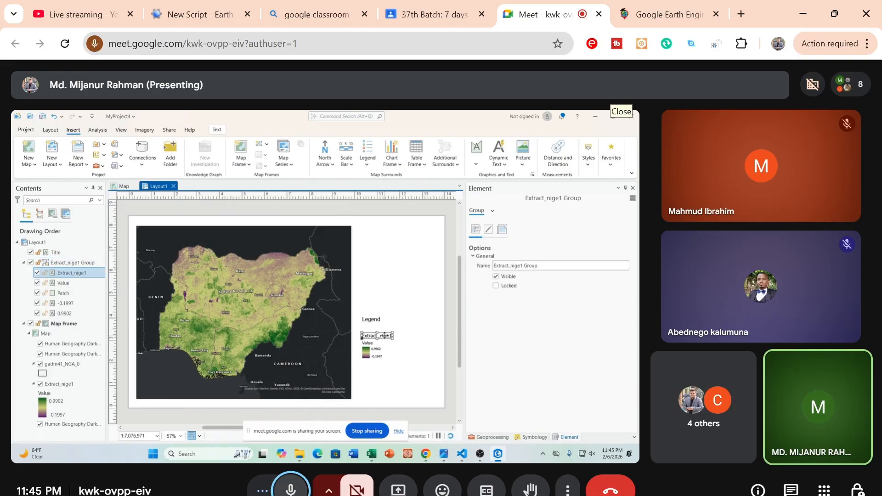
{"action": "key", "text": "Delete"}
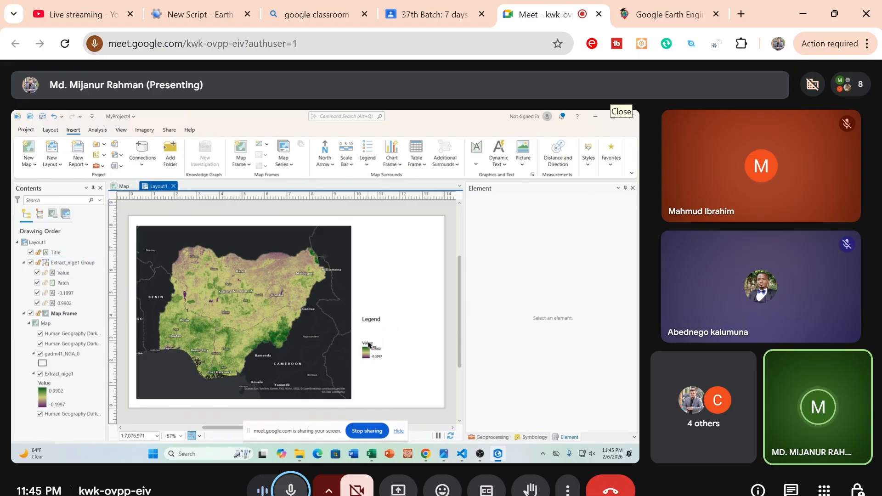
Delete the "Legend" title above the raster color ramp on the layout
{"action": "left_click", "coordinate": [368, 344]}
{"action": "left_click", "coordinate": [369, 344]}
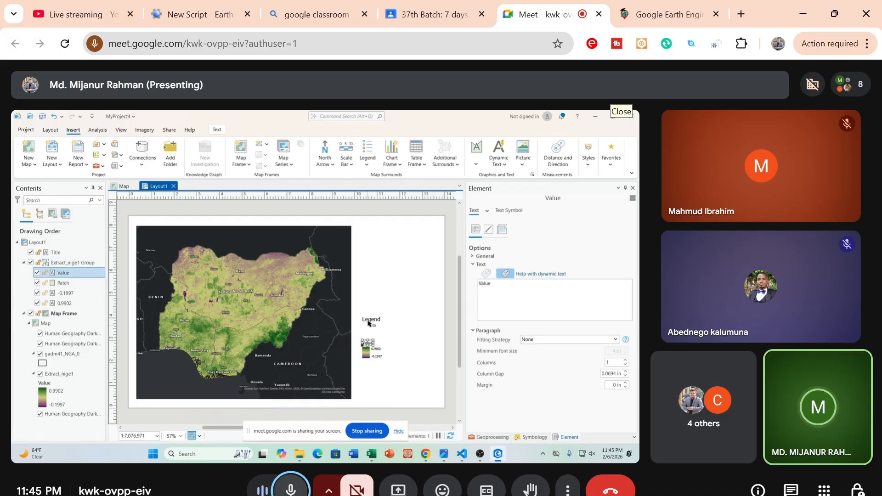
{"action": "left_click", "coordinate": [369, 322]}
{"action": "key", "text": "Delete"}
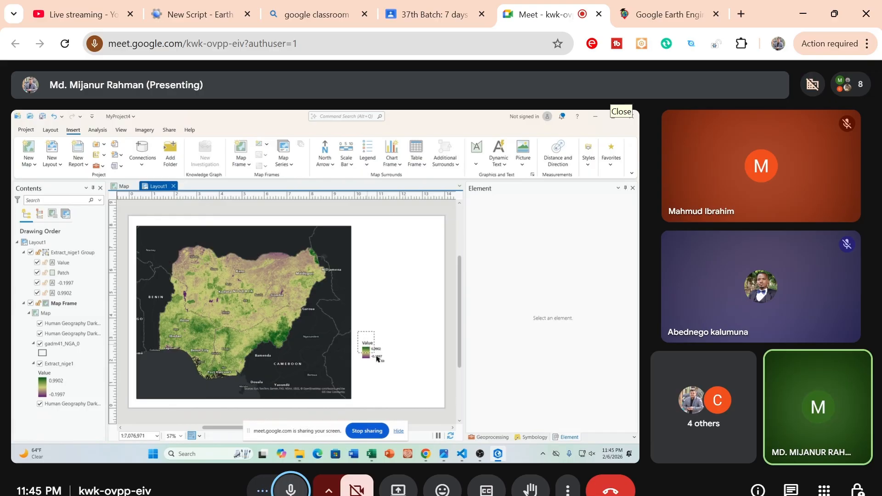
Ungroup the remaining Extract_nige1 legend group holding the Value label, color patch and range numbers
{"action": "left_click_drag", "start_coordinate": [377, 359], "coordinate": [394, 374]}
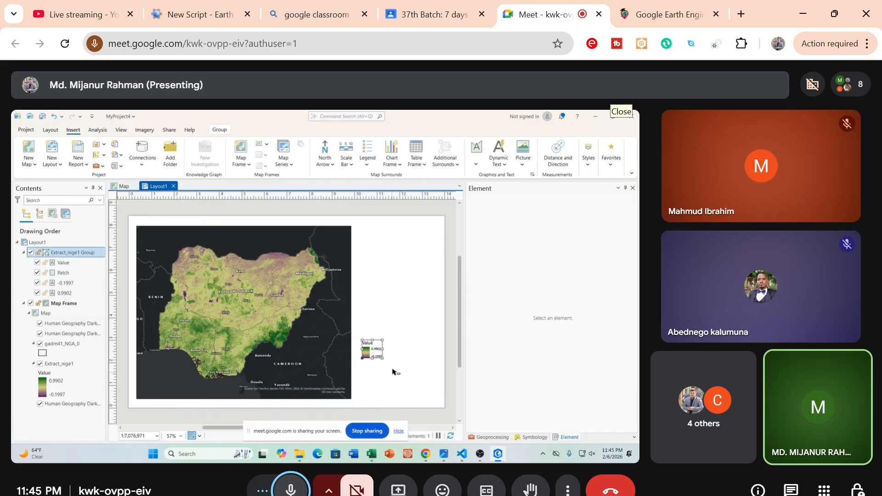
{"action": "right_click", "coordinate": [369, 350]}
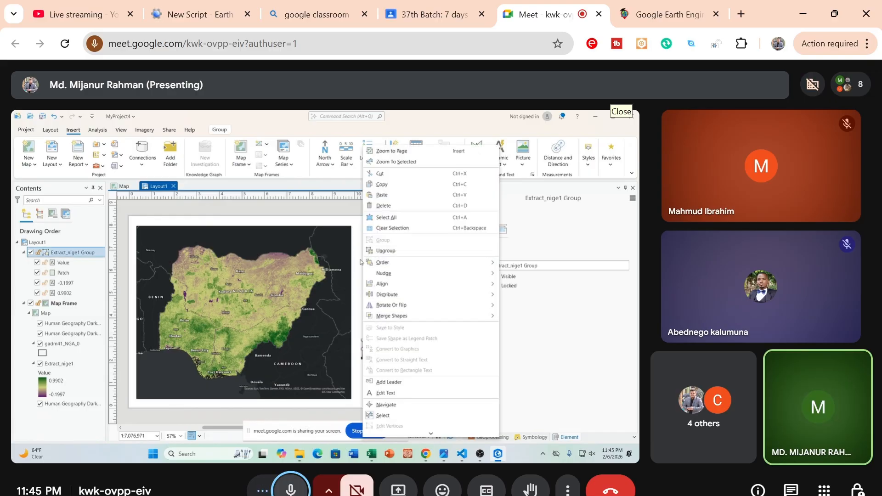
{"action": "left_click", "coordinate": [359, 271]}
{"action": "right_click", "coordinate": [367, 353]}
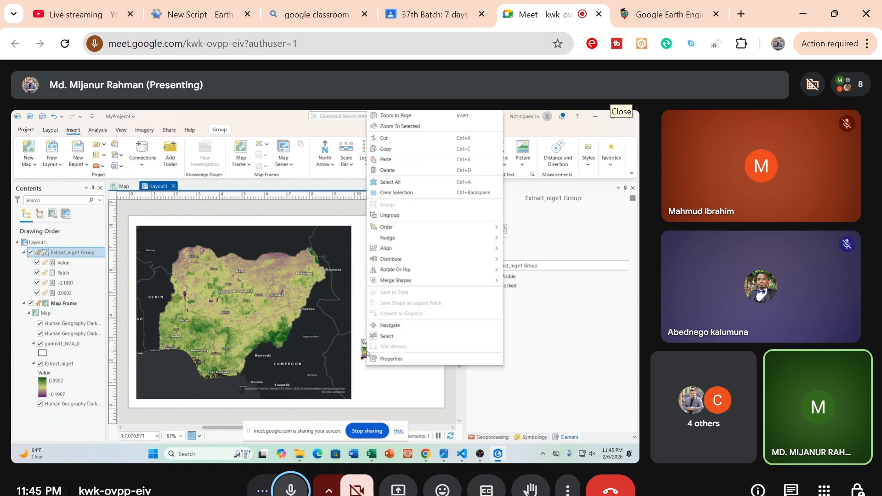
{"action": "left_click", "coordinate": [389, 215]}
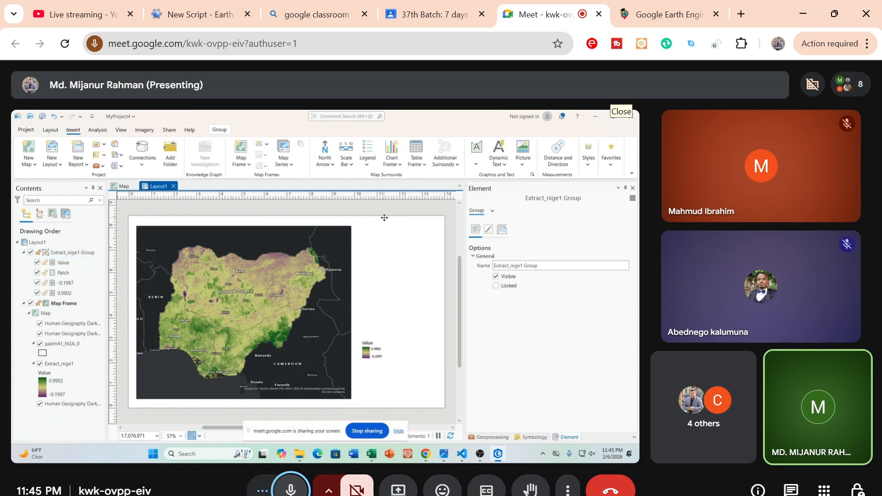
Group the Value label, color patch and two range numbers, and enlarge the group to about 2.22 in wide by 3.44 in high
{"action": "left_click_drag", "start_coordinate": [359, 328], "coordinate": [393, 390]}
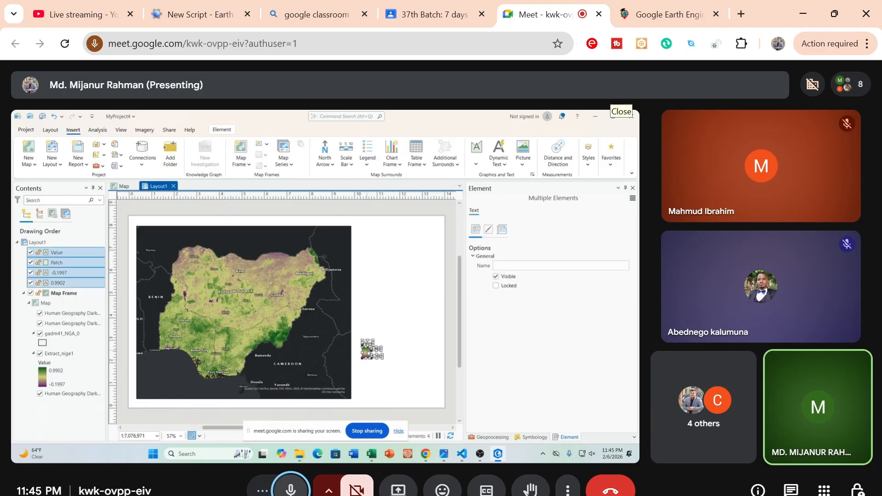
{"action": "right_click", "coordinate": [370, 345]}
{"action": "left_click", "coordinate": [378, 277]}
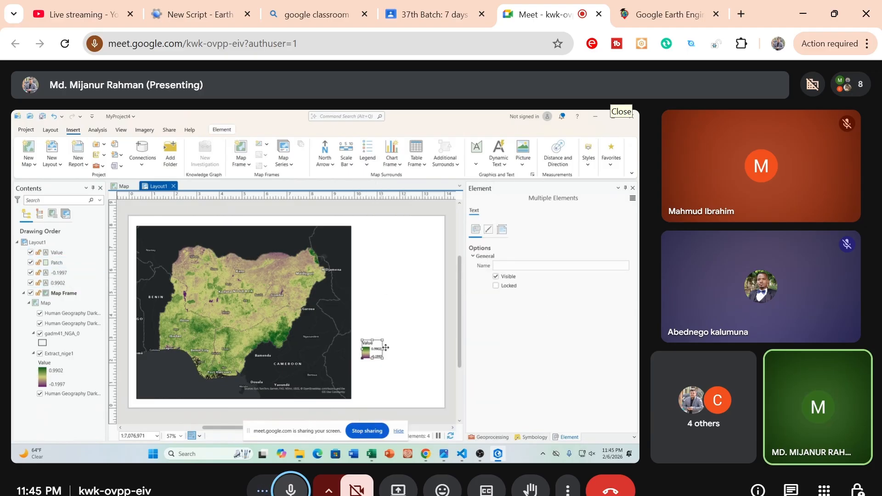
{"action": "left_click_drag", "start_coordinate": [385, 339], "coordinate": [412, 312]}
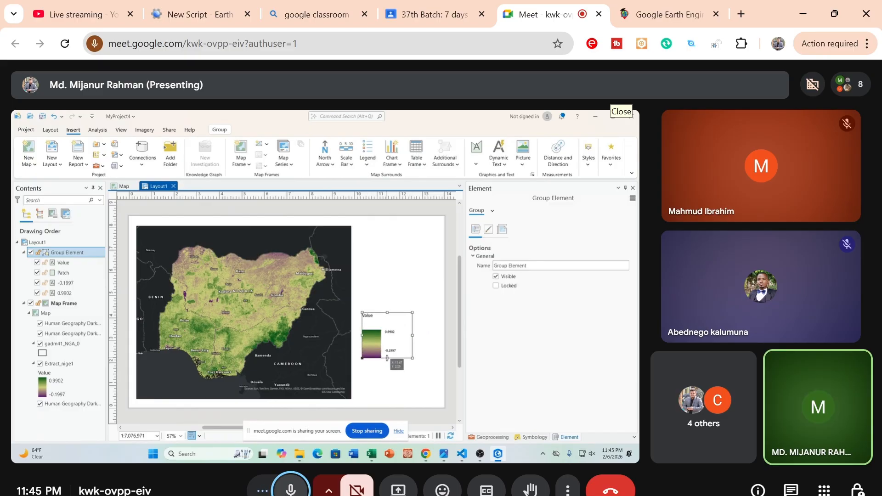
{"action": "left_click_drag", "start_coordinate": [388, 362], "coordinate": [388, 390]}
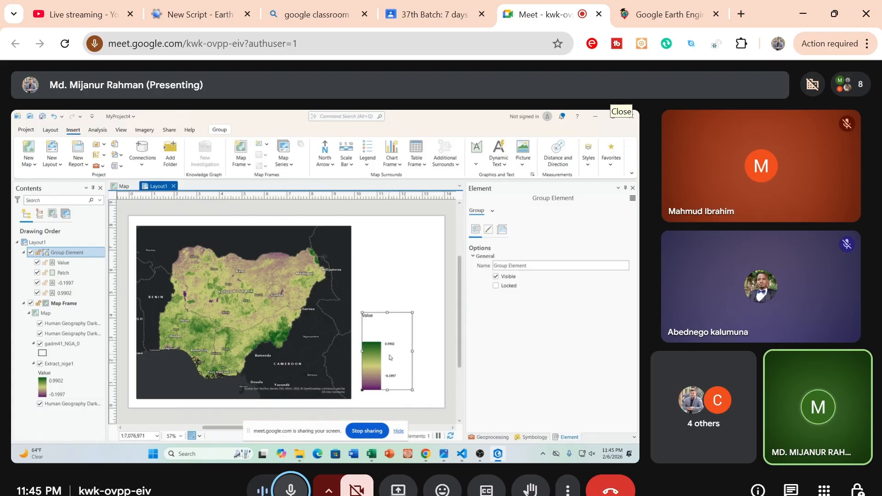
Examine the legend group's general, border, background, shadow and placement properties, and the color patch's general options
{"action": "right_click", "coordinate": [390, 357]}
{"action": "left_click", "coordinate": [370, 354]}
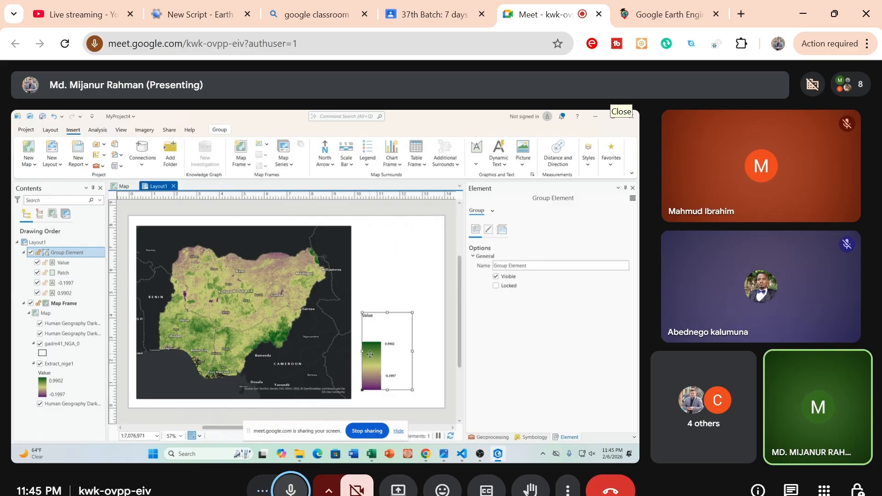
{"action": "right_click", "coordinate": [370, 357]}
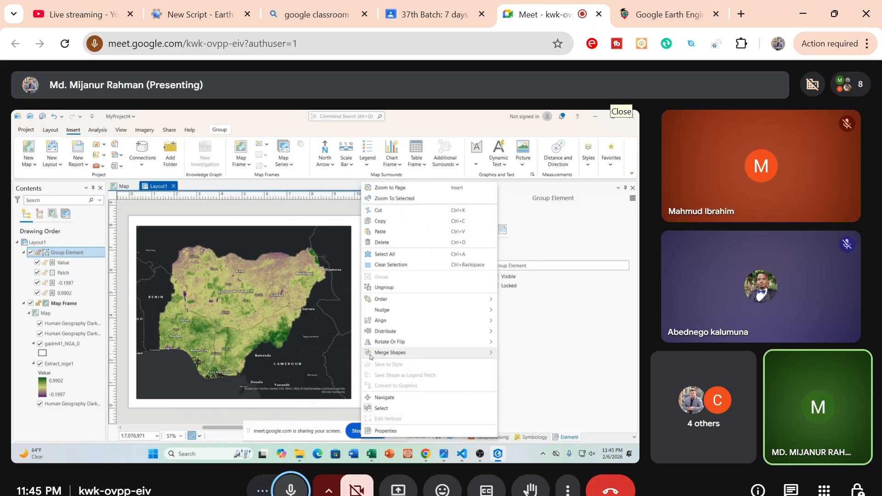
{"action": "left_click", "coordinate": [379, 430]}
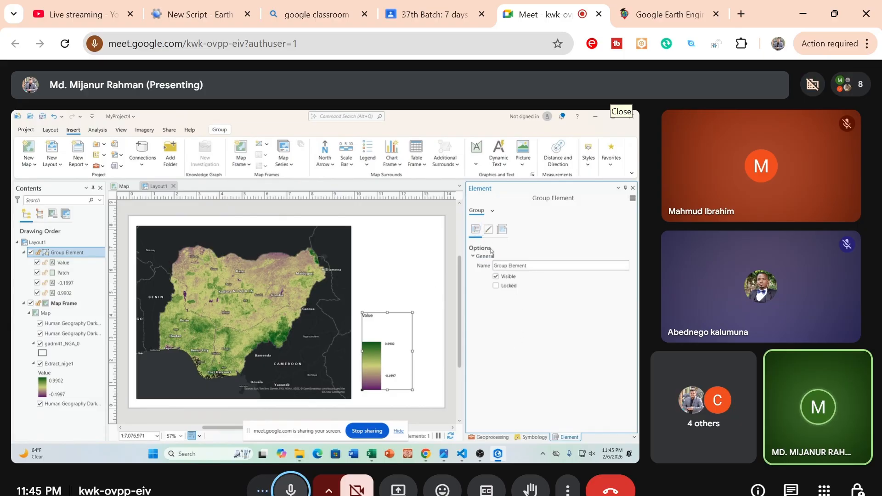
{"action": "left_click", "coordinate": [489, 232]}
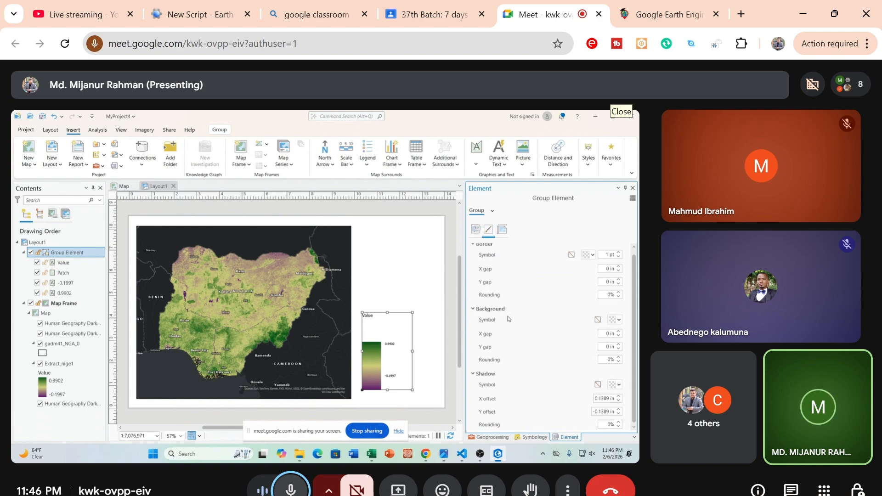
{"action": "scroll", "coordinate": [508, 318], "scroll_direction": "up", "scroll_amount": 1}
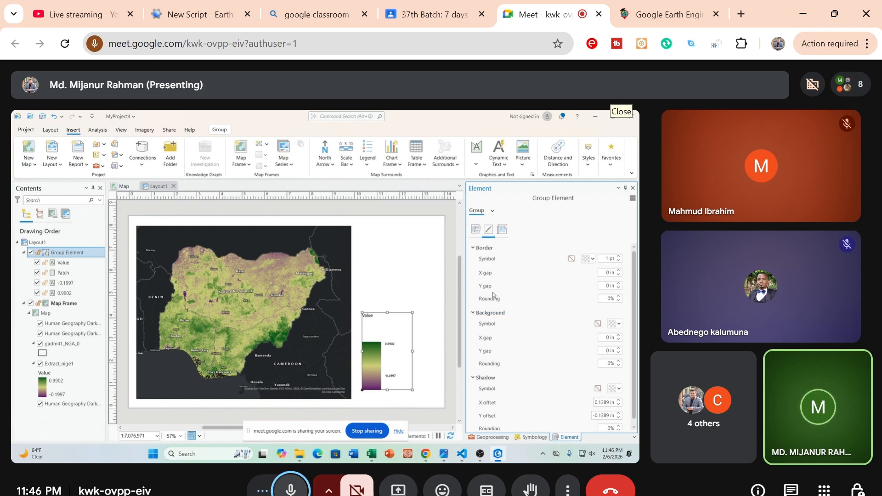
{"action": "scroll", "coordinate": [506, 346], "scroll_direction": "down", "scroll_amount": 1}
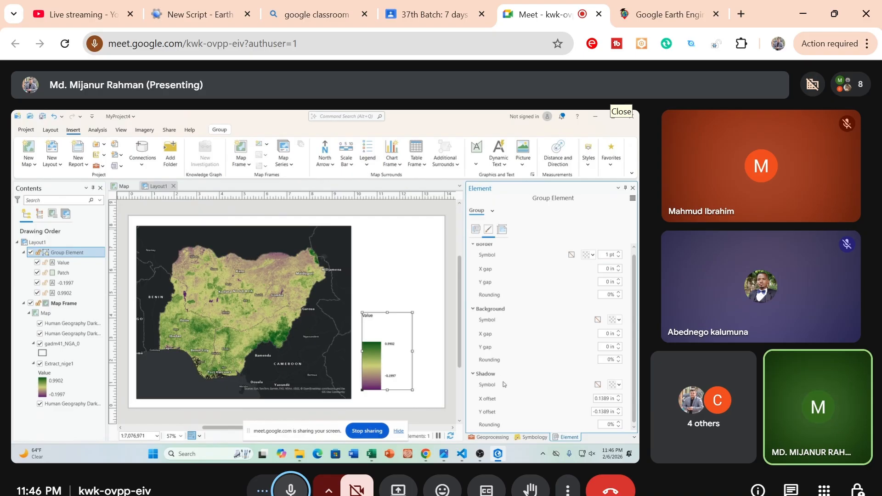
{"action": "scroll", "coordinate": [488, 310], "scroll_direction": "up", "scroll_amount": 1}
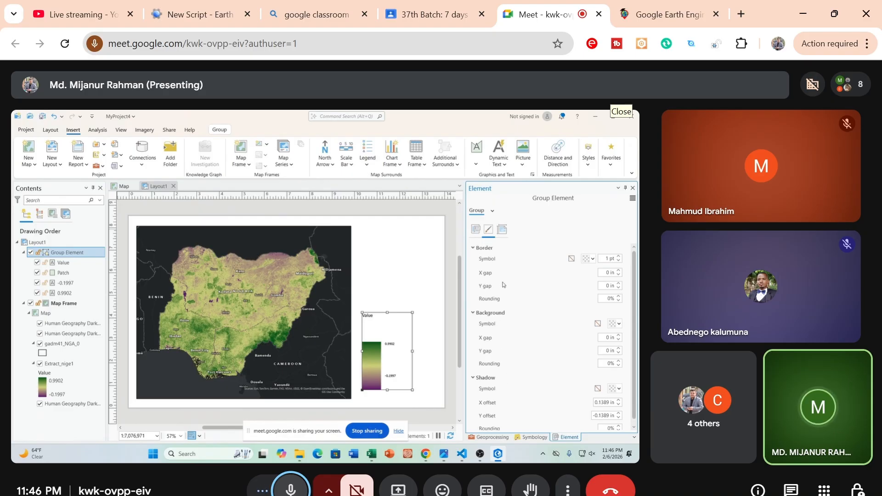
{"action": "left_click", "coordinate": [475, 229]}
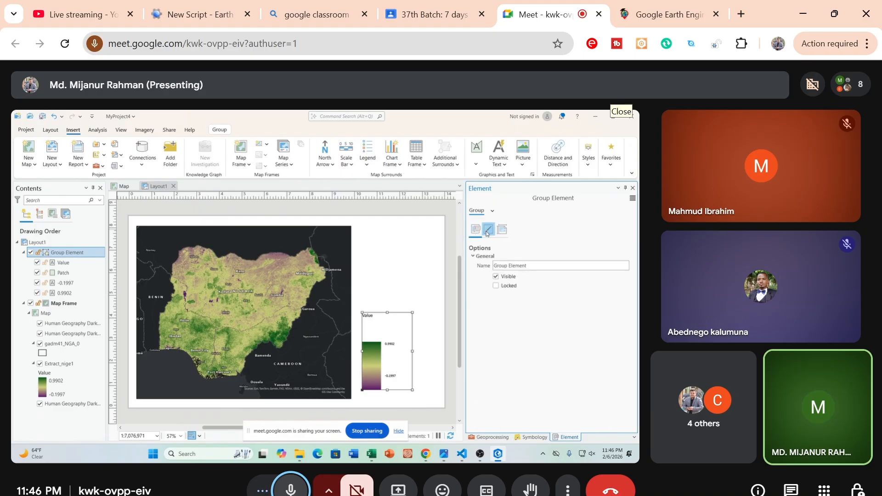
{"action": "left_click", "coordinate": [488, 231]}
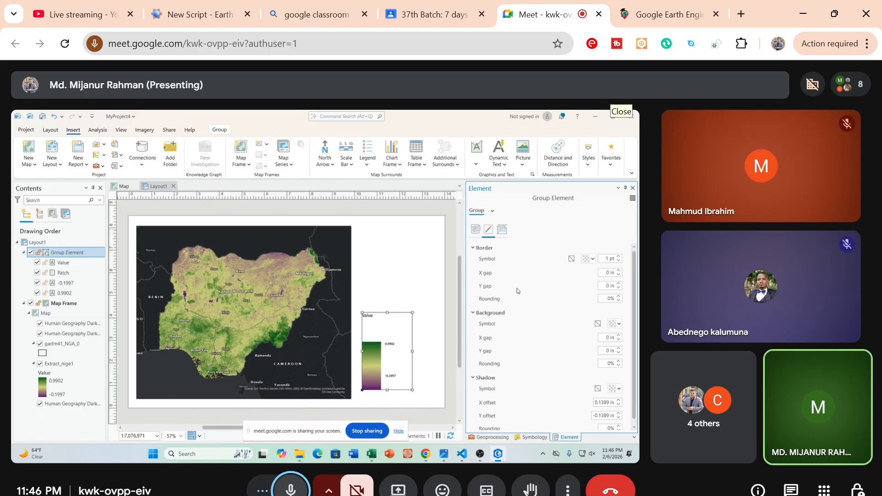
{"action": "left_click", "coordinate": [501, 231]}
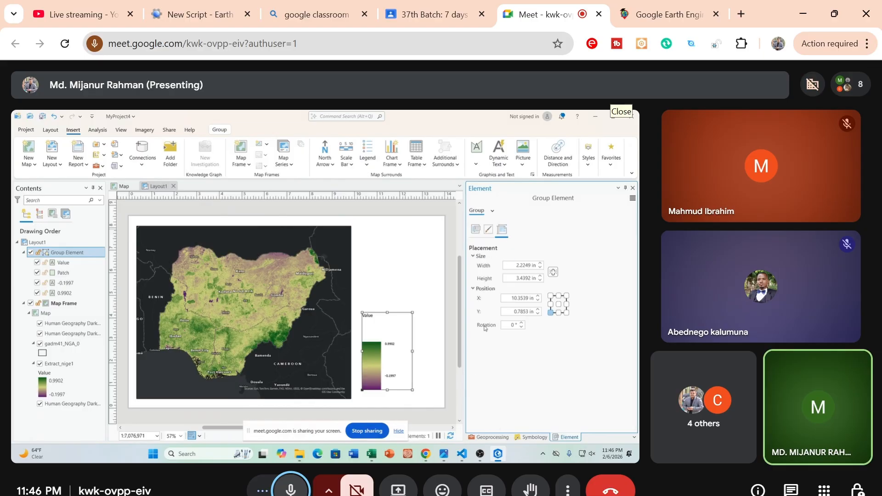
{"action": "left_click", "coordinate": [488, 229]}
{"action": "left_click", "coordinate": [476, 229]}
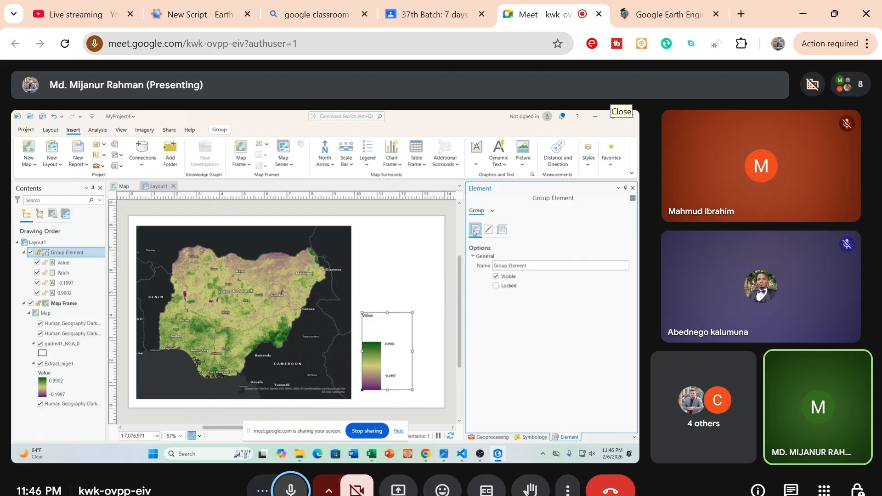
{"action": "right_click", "coordinate": [369, 343]}
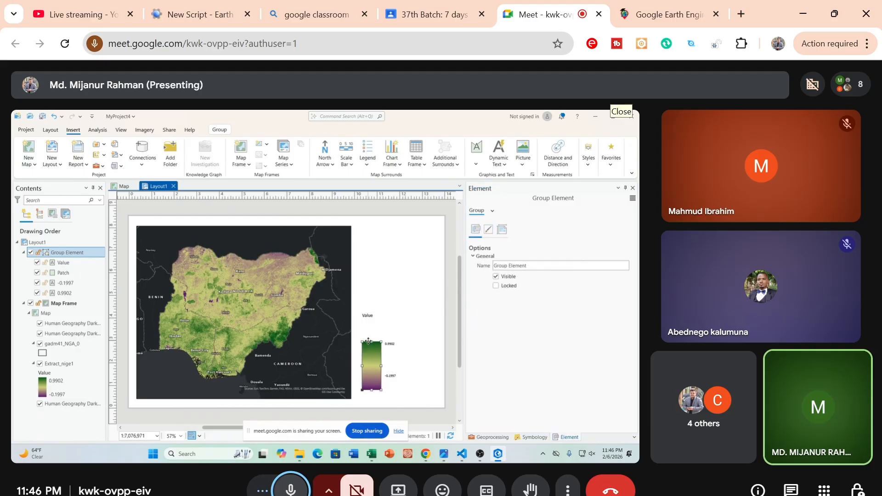
{"action": "left_click", "coordinate": [546, 310]}
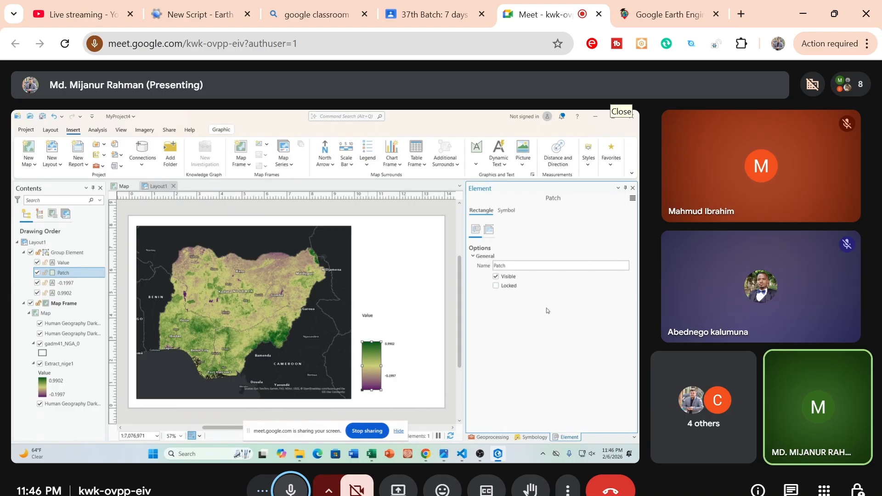
Set the text size of the legend's 0.9902 label to 20 pt and apply the formatting
{"action": "left_click", "coordinate": [392, 345]}
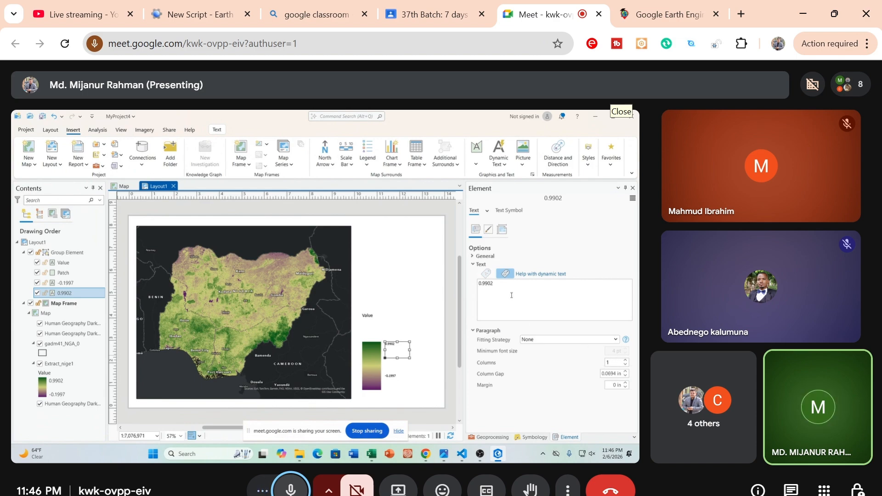
{"action": "left_click", "coordinate": [508, 212]}
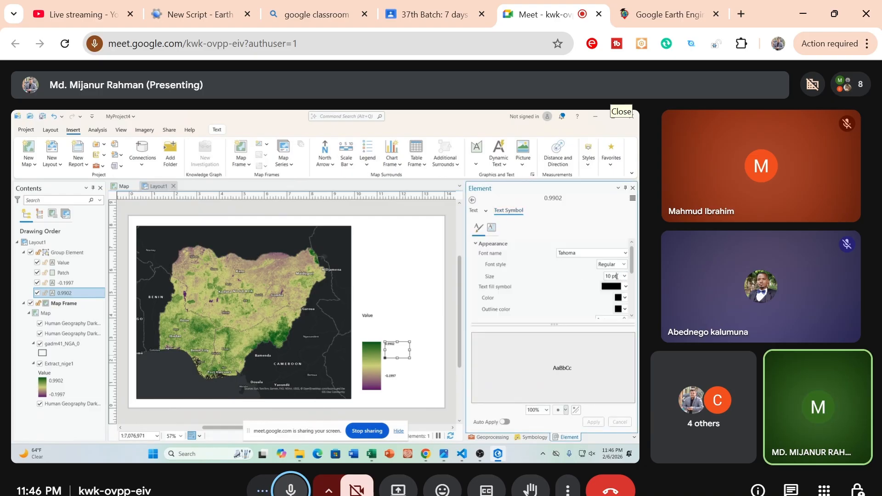
{"action": "double_click", "coordinate": [606, 276]}
{"action": "type", "text": "20"}
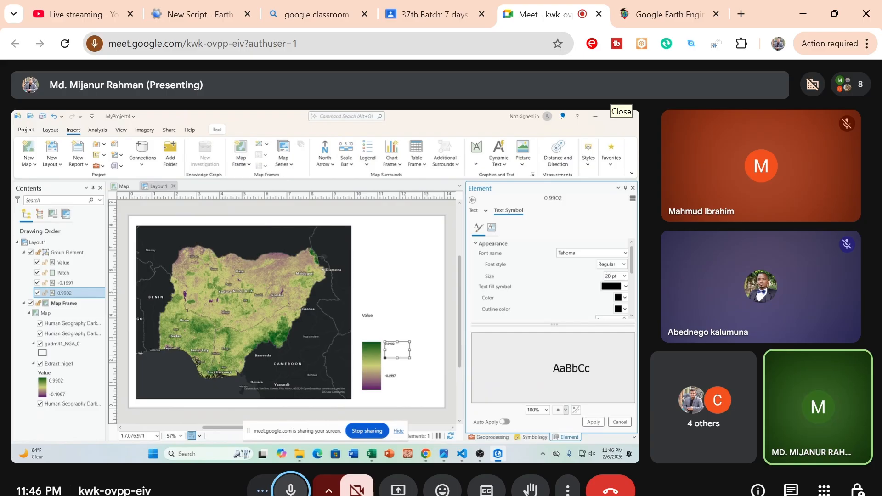
{"action": "left_click", "coordinate": [593, 422]}
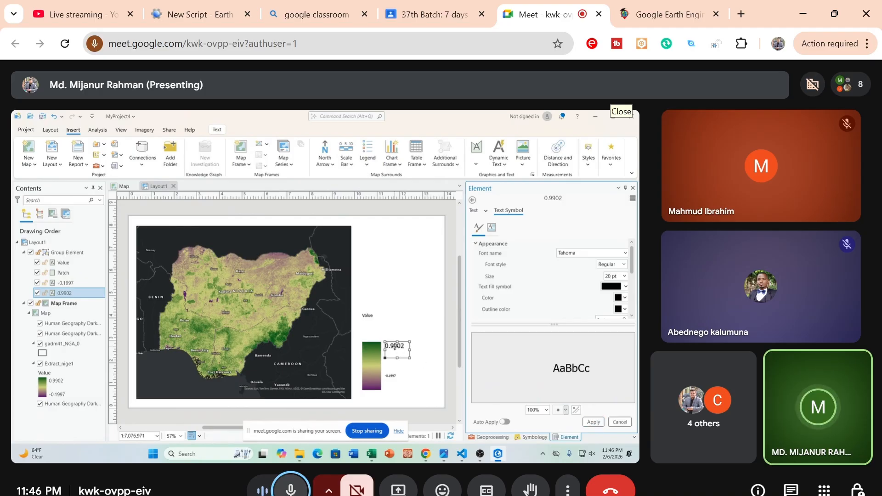
{"action": "left_click", "coordinate": [395, 346]}
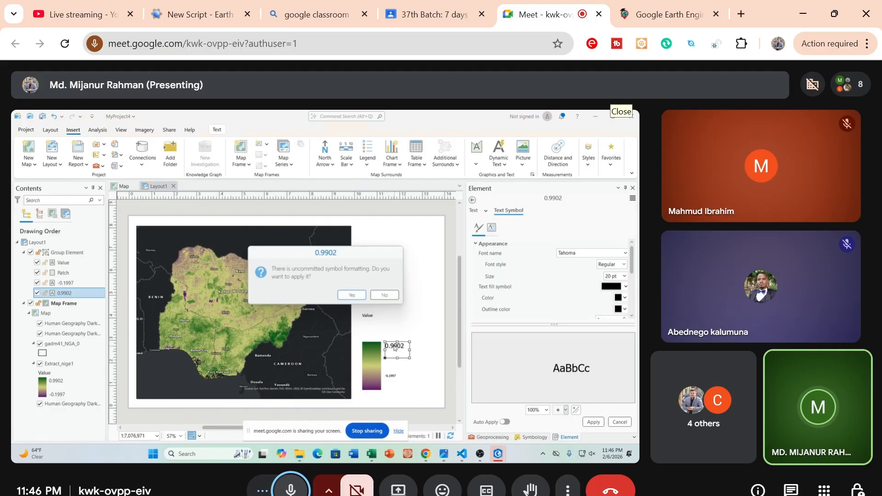
{"action": "left_click", "coordinate": [358, 297]}
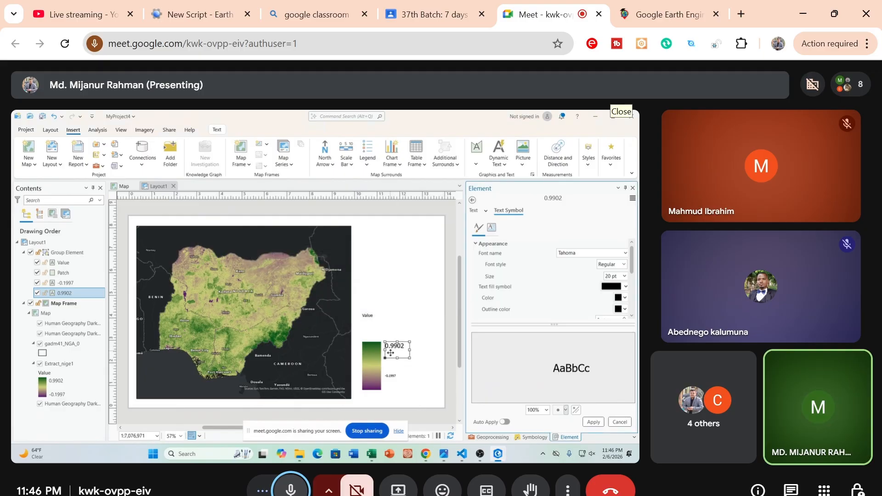
{"action": "left_click_drag", "start_coordinate": [392, 349], "coordinate": [391, 347]}
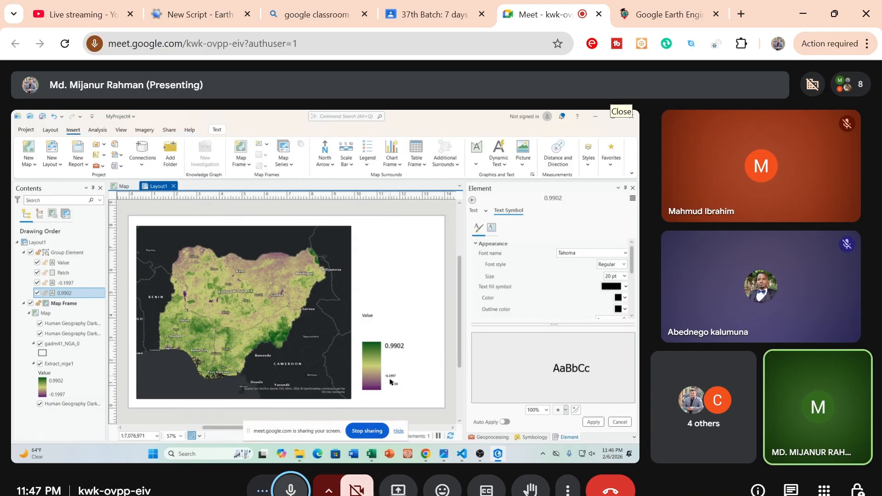
Set the -0.1997 label's text size to 20 pt and move it down beside the lower end of the color ramp
{"action": "left_click", "coordinate": [391, 375]}
{"action": "left_click", "coordinate": [390, 376]}
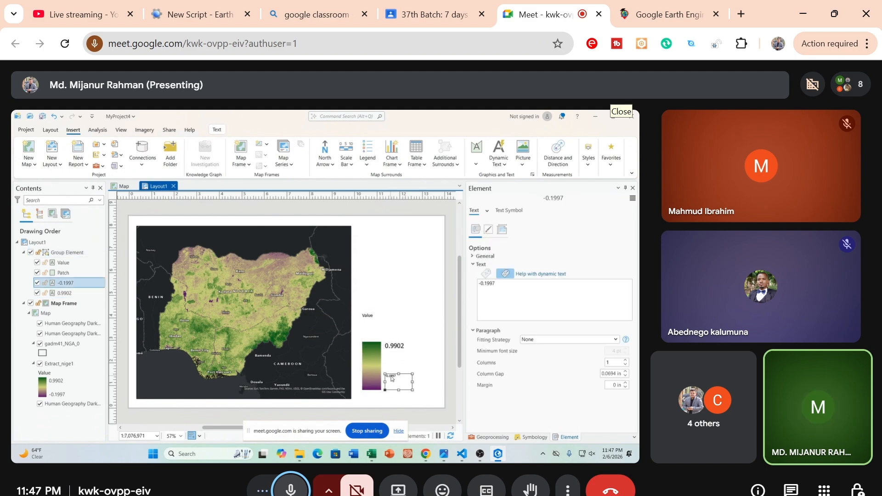
{"action": "left_click", "coordinate": [517, 221]}
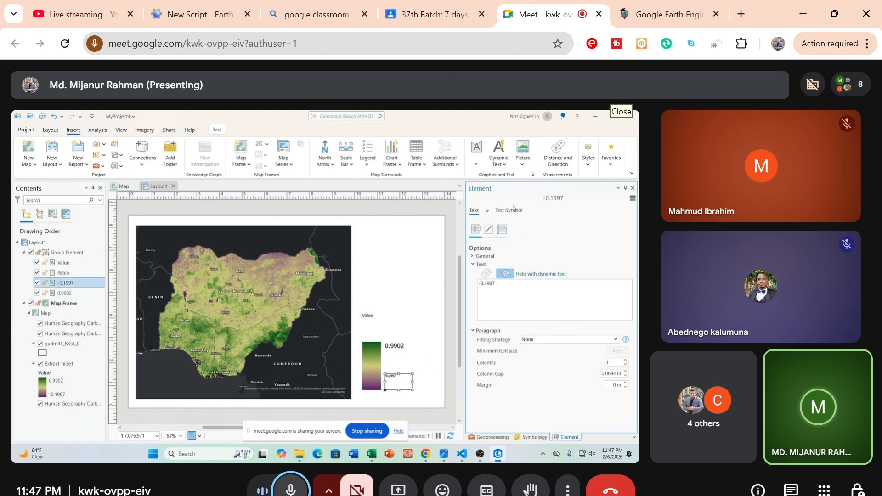
{"action": "left_click", "coordinate": [512, 211]}
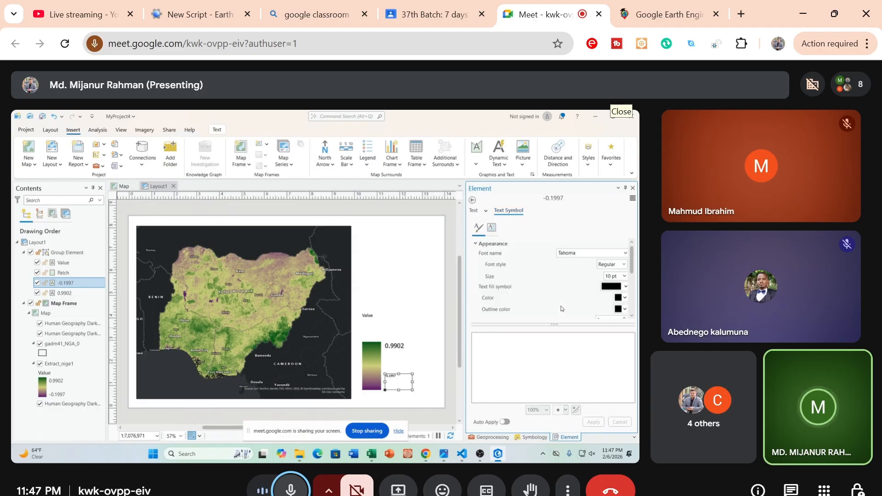
{"action": "double_click", "coordinate": [606, 276]}
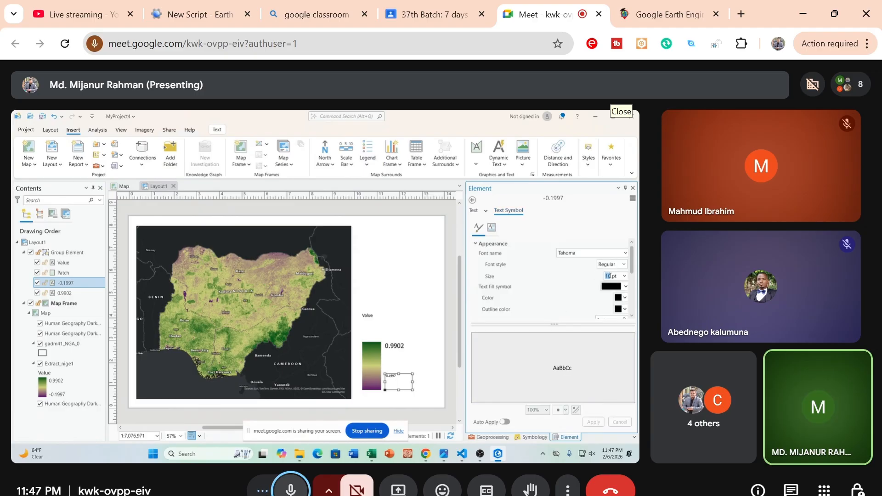
{"action": "type", "text": "20"}
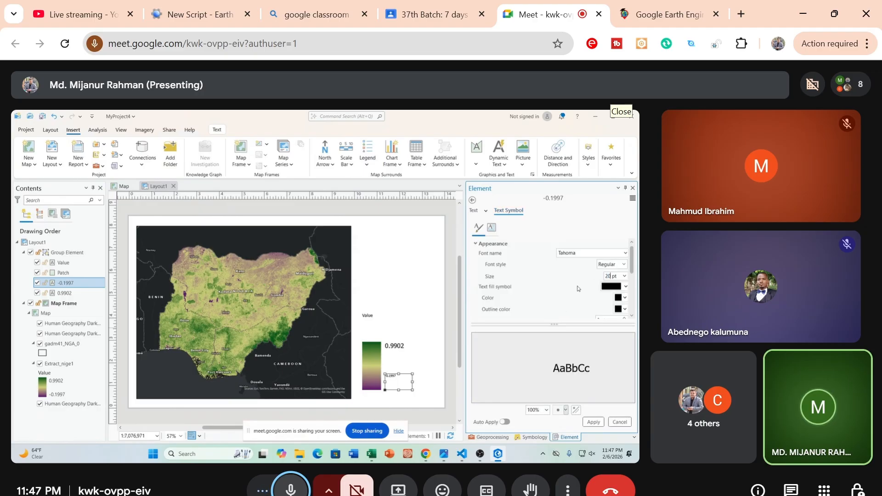
{"action": "left_click", "coordinate": [595, 423]}
{"action": "left_click", "coordinate": [396, 382]}
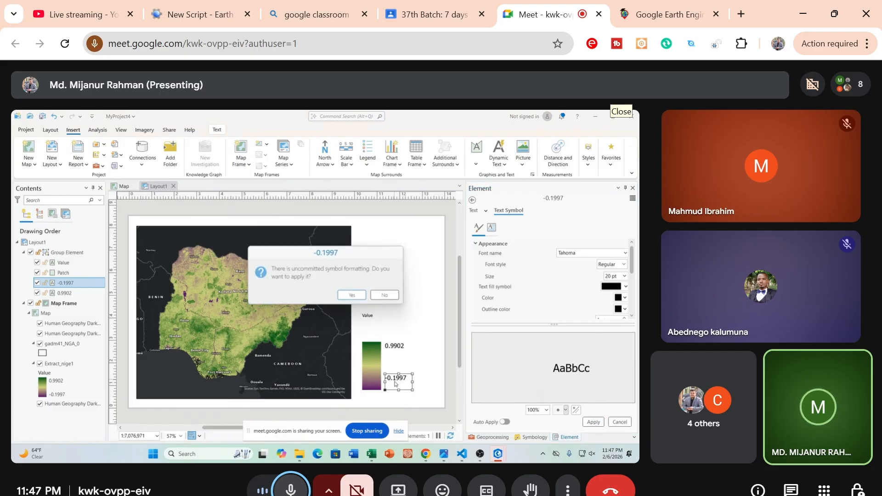
{"action": "left_click", "coordinate": [351, 295]}
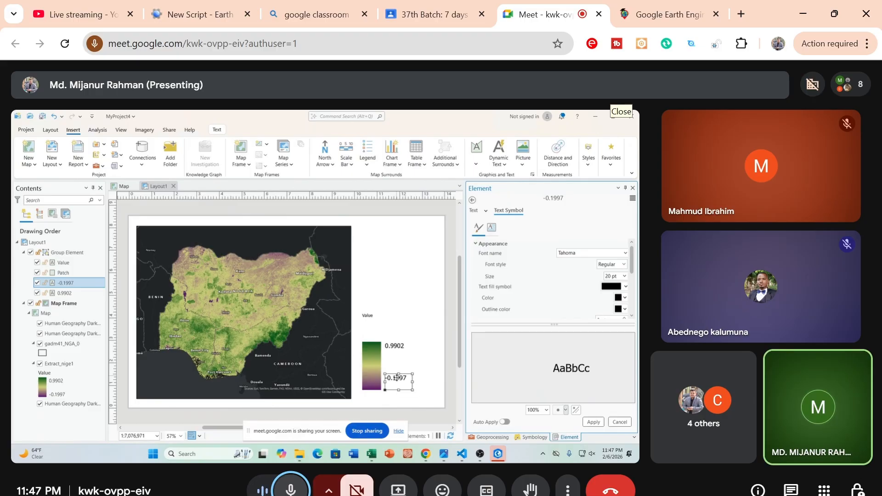
{"action": "left_click_drag", "start_coordinate": [396, 380], "coordinate": [397, 388]}
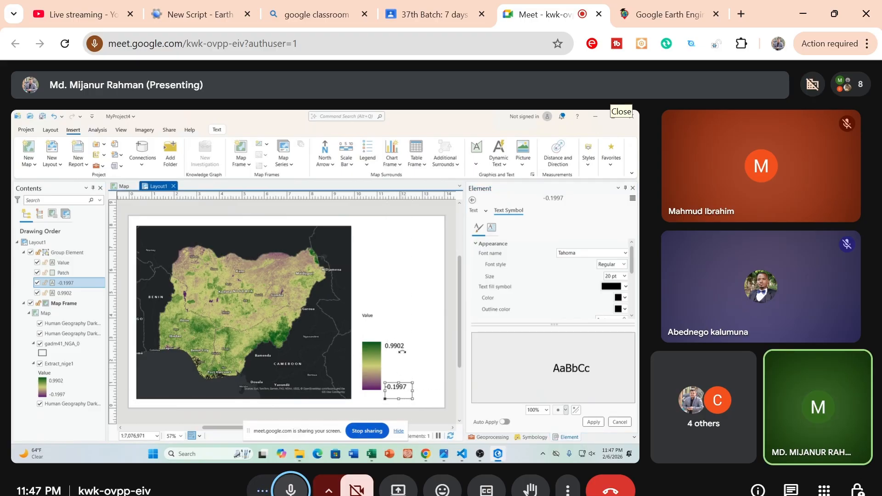
Set the legend's Value label to 22 pt text, apply it, and move the label down just above the color ramp
{"action": "left_click", "coordinate": [368, 317]}
{"action": "left_click", "coordinate": [369, 317]}
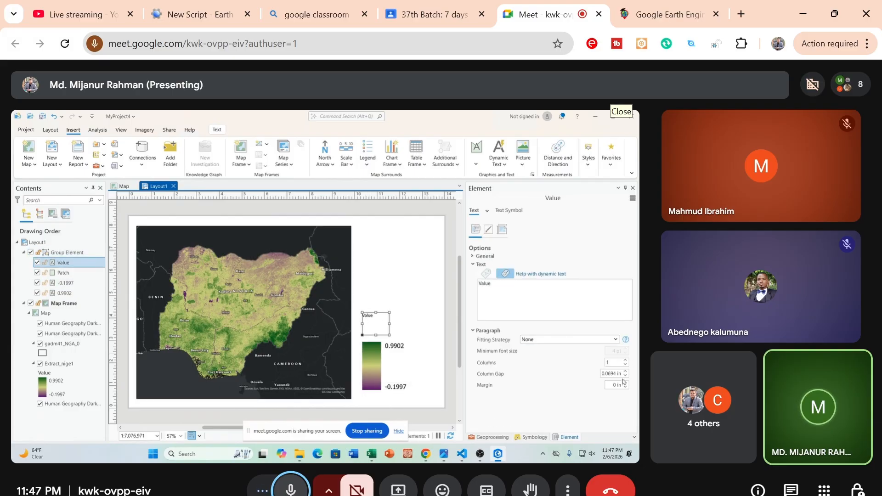
{"action": "left_click", "coordinate": [511, 211]}
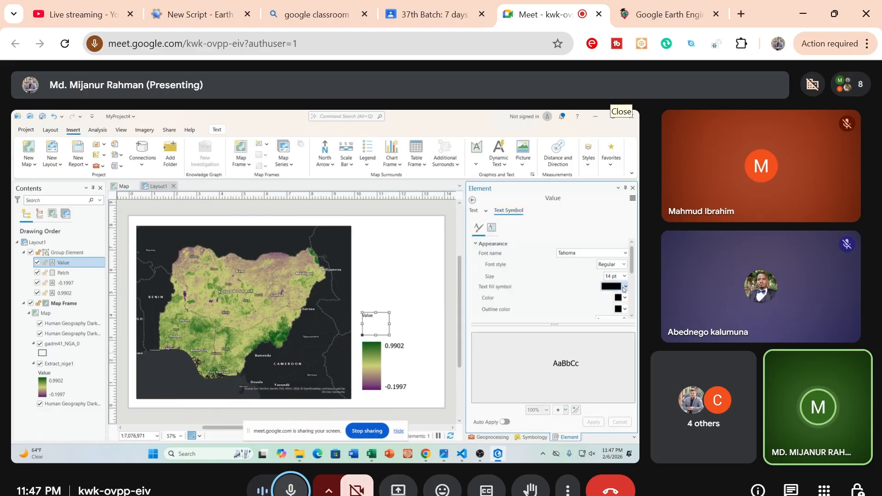
{"action": "left_click", "coordinate": [624, 276]}
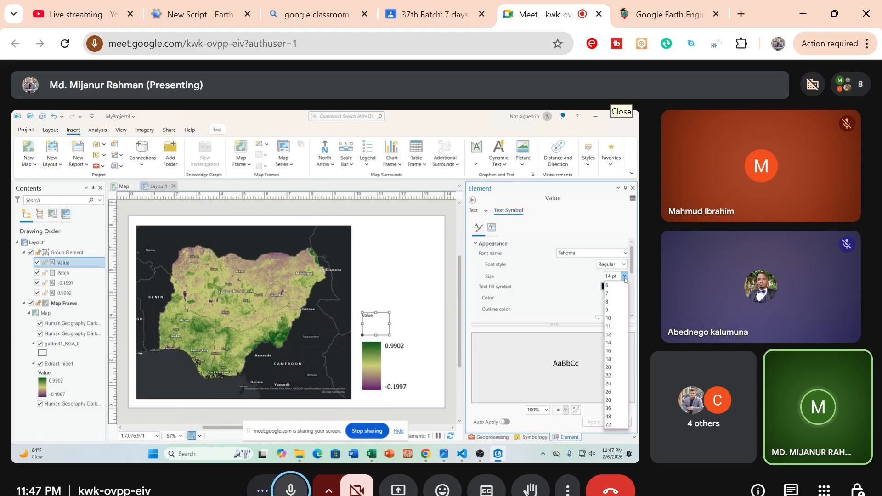
{"action": "left_click", "coordinate": [609, 375]}
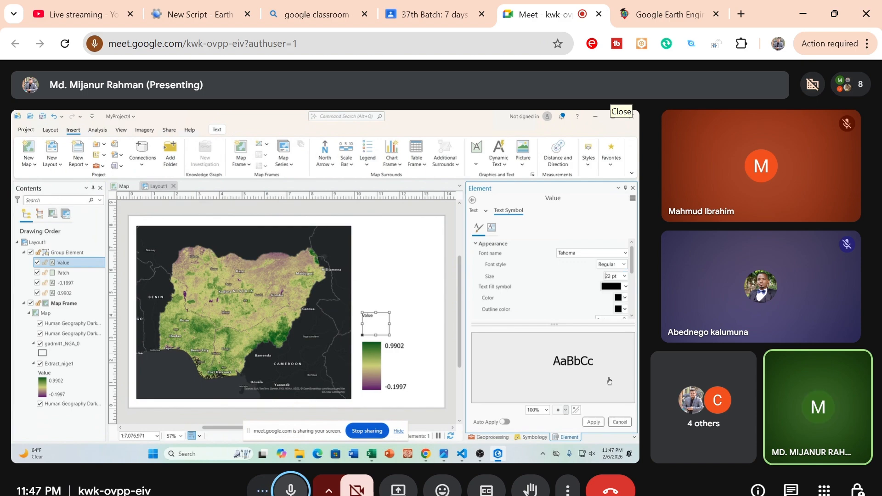
{"action": "left_click", "coordinate": [592, 423]}
{"action": "left_click_drag", "start_coordinate": [362, 318], "coordinate": [375, 337]}
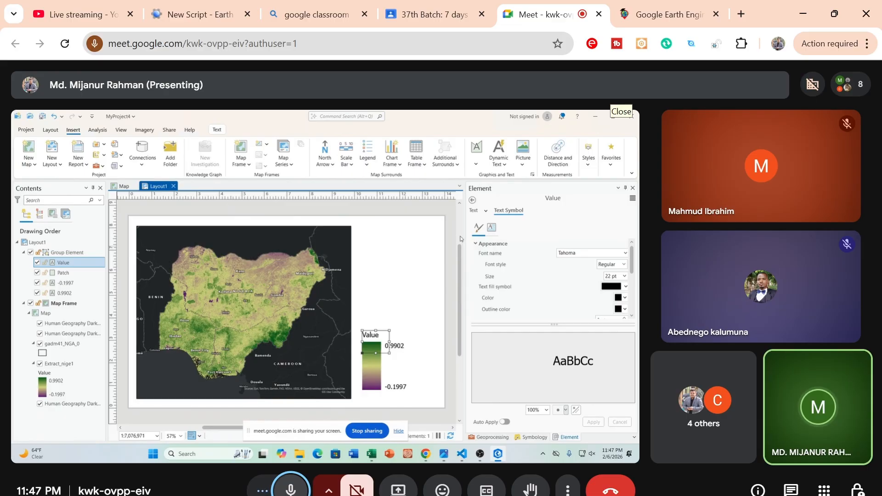
{"action": "scroll", "coordinate": [449, 252], "scroll_direction": "up", "scroll_amount": 1}
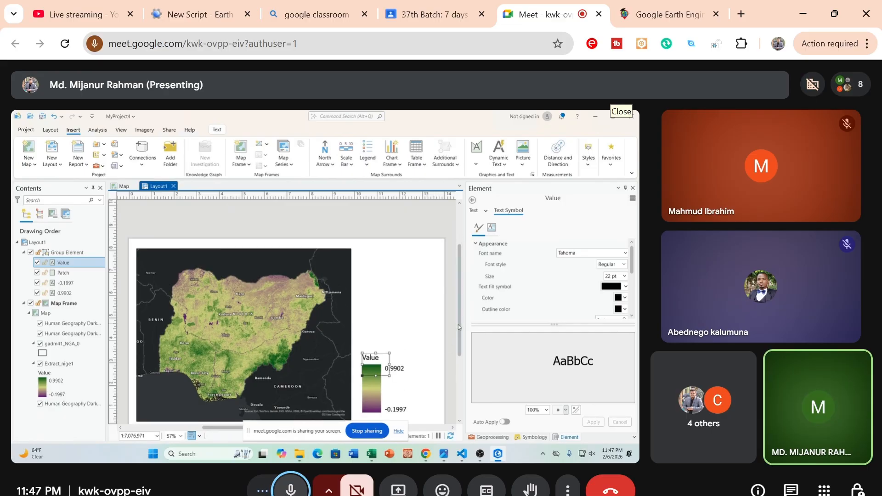
{"action": "left_click_drag", "start_coordinate": [459, 324], "coordinate": [458, 356]}
{"action": "left_click", "coordinate": [445, 406]}
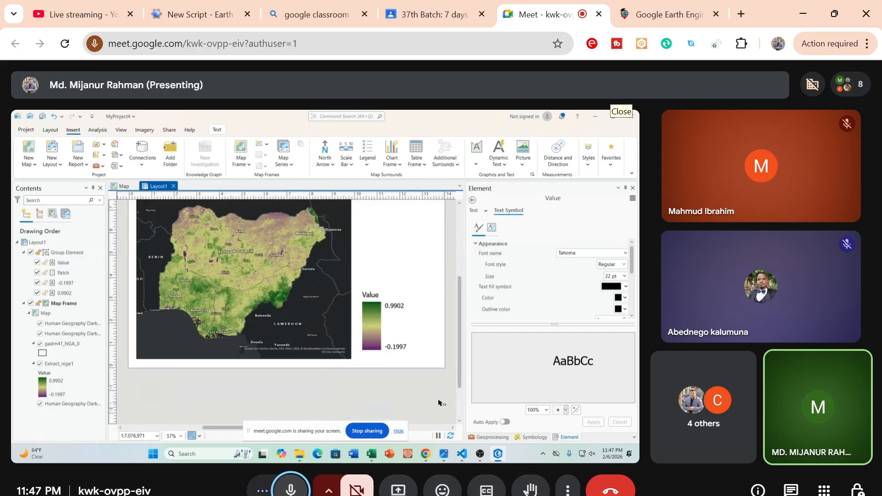
{"action": "left_click_drag", "start_coordinate": [356, 275], "coordinate": [419, 362]}
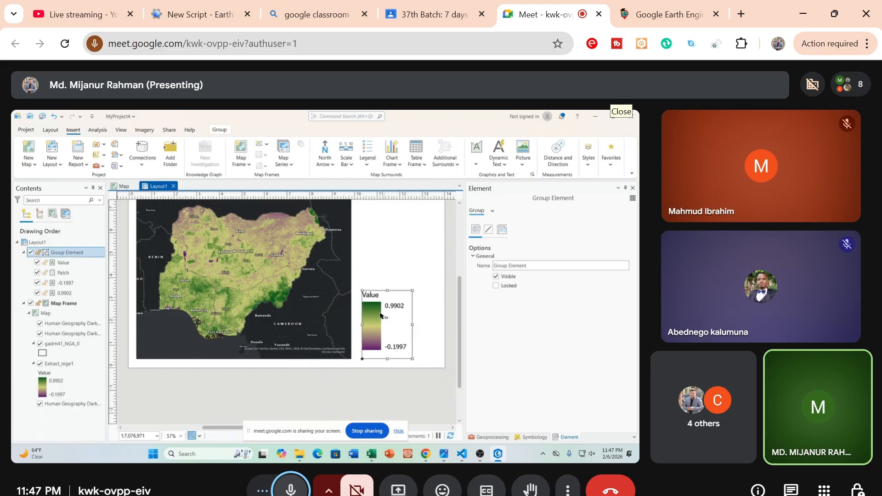
{"action": "right_click", "coordinate": [366, 313]}
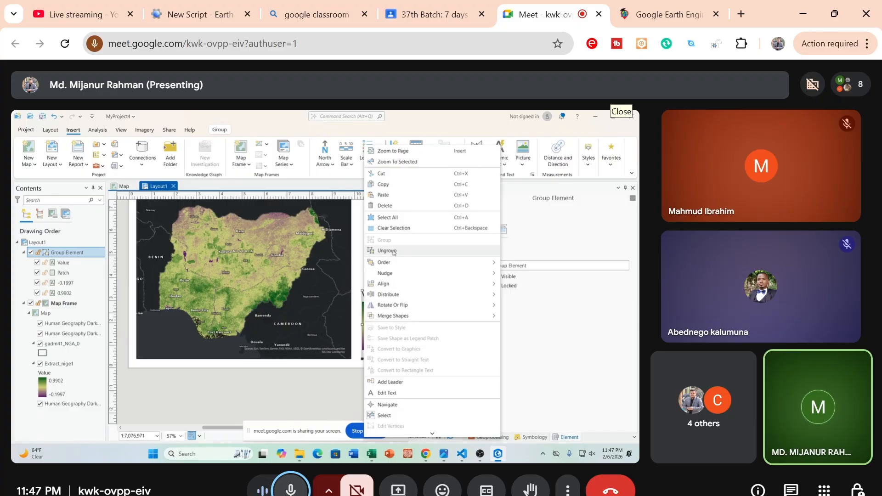
{"action": "key", "text": "Escape"}
{"action": "left_click", "coordinate": [396, 388]}
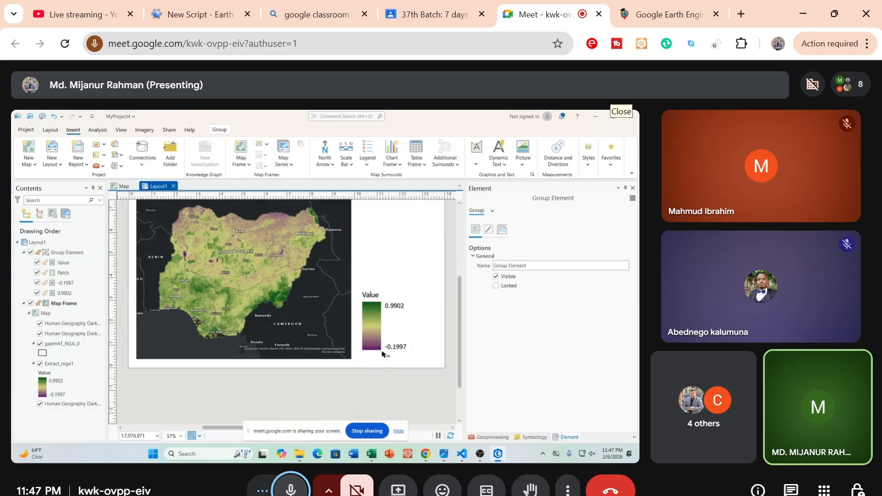
Insert an imperial Scale Line 1 scale bar in the blank area of the page above the legend
{"action": "left_click_drag", "start_coordinate": [457, 323], "coordinate": [457, 278]}
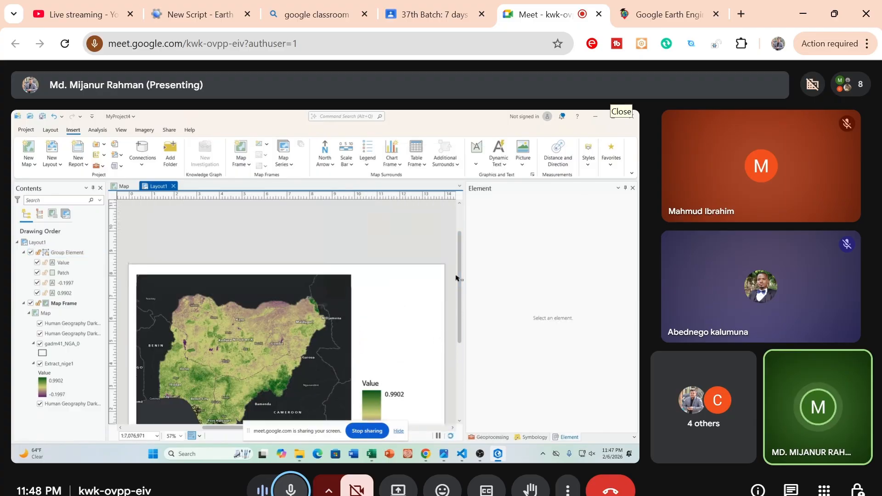
{"action": "left_click", "coordinate": [349, 164]}
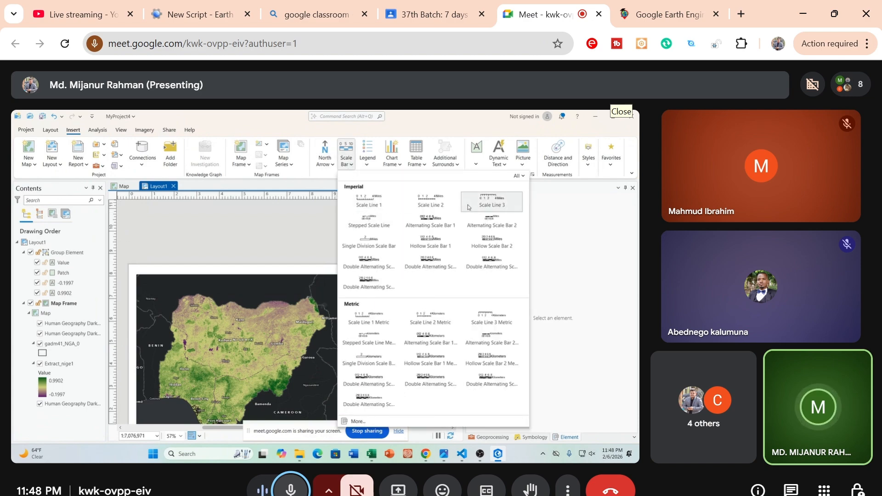
{"action": "left_click", "coordinate": [368, 202]}
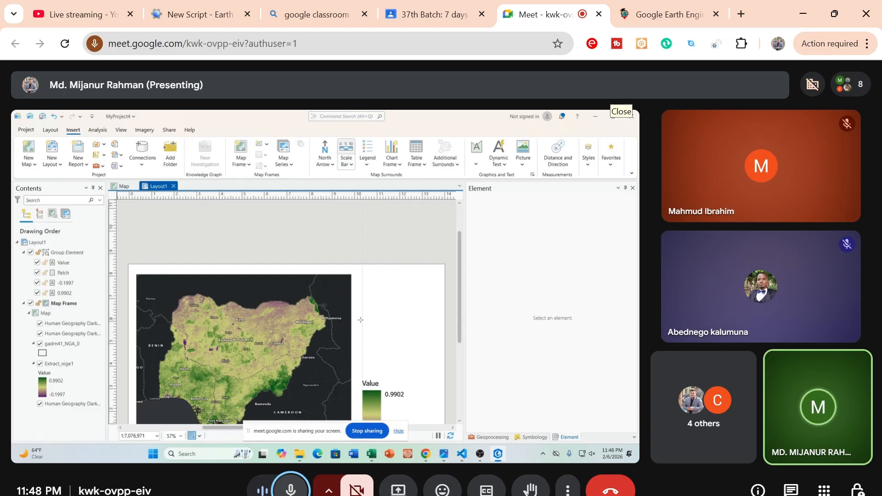
{"action": "left_click_drag", "start_coordinate": [372, 324], "coordinate": [410, 322]}
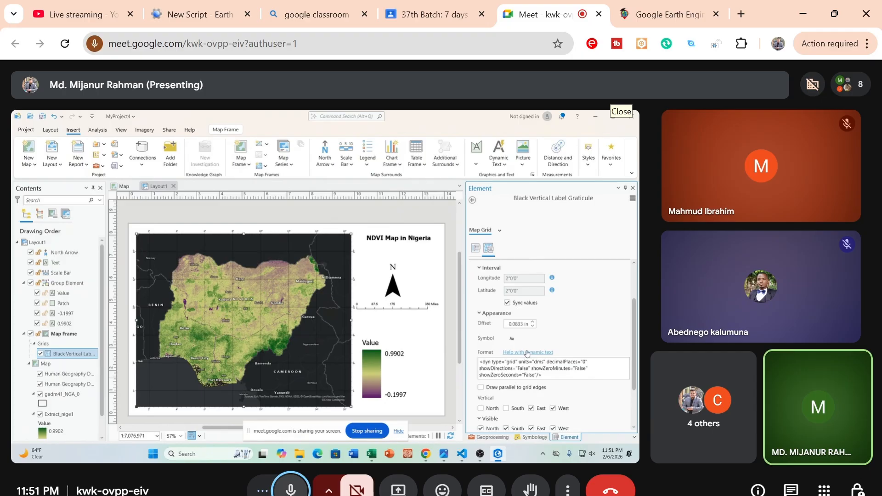
Set the text size of the Black Vertical Label Graticule's labels to 16 pt and apply the formatting
{"action": "left_click", "coordinate": [526, 353]}
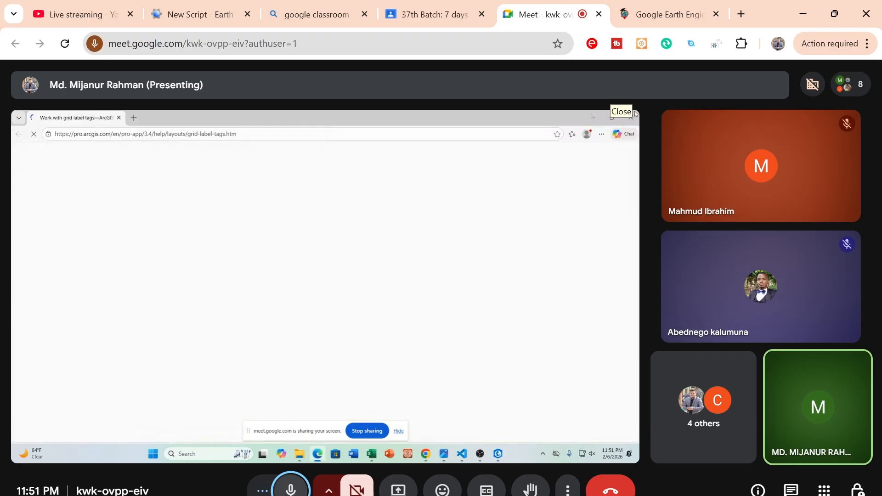
{"action": "left_click", "coordinate": [634, 113]}
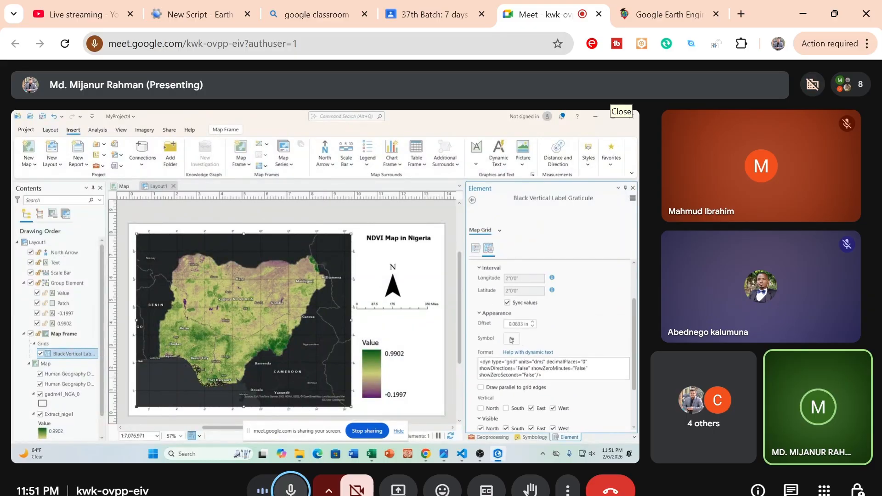
{"action": "left_click", "coordinate": [511, 339]}
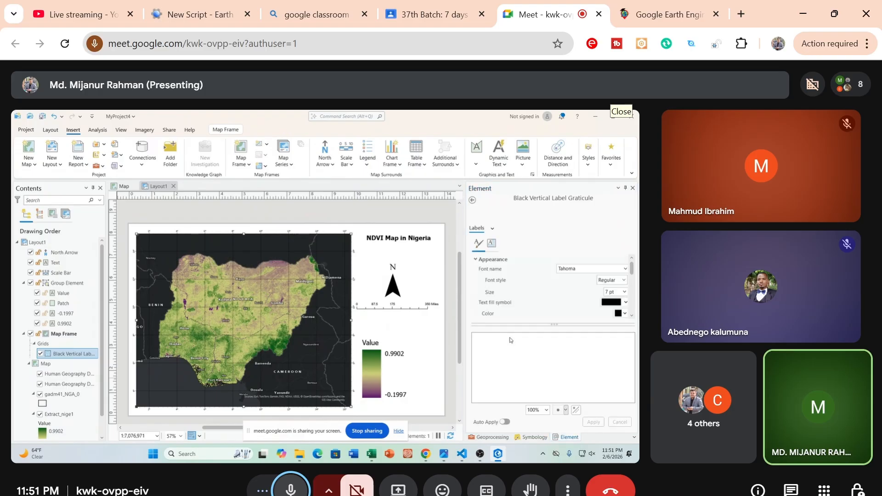
{"action": "left_click", "coordinate": [624, 292]}
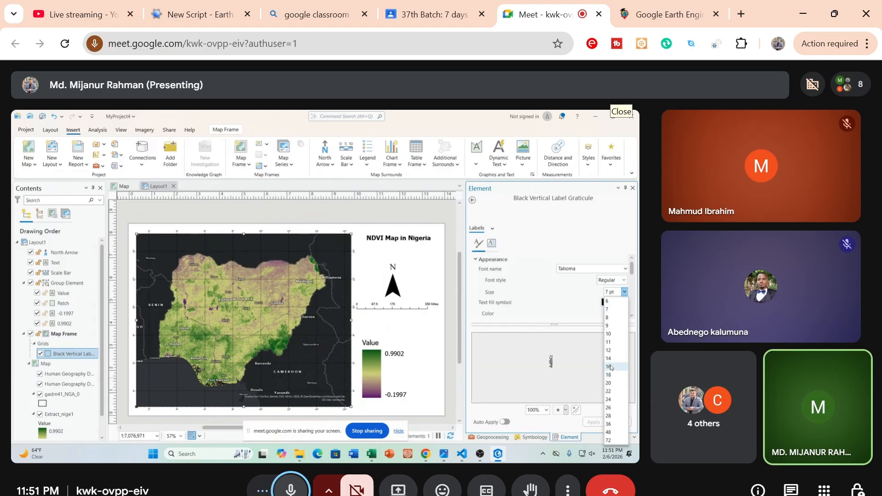
{"action": "left_click", "coordinate": [609, 358]}
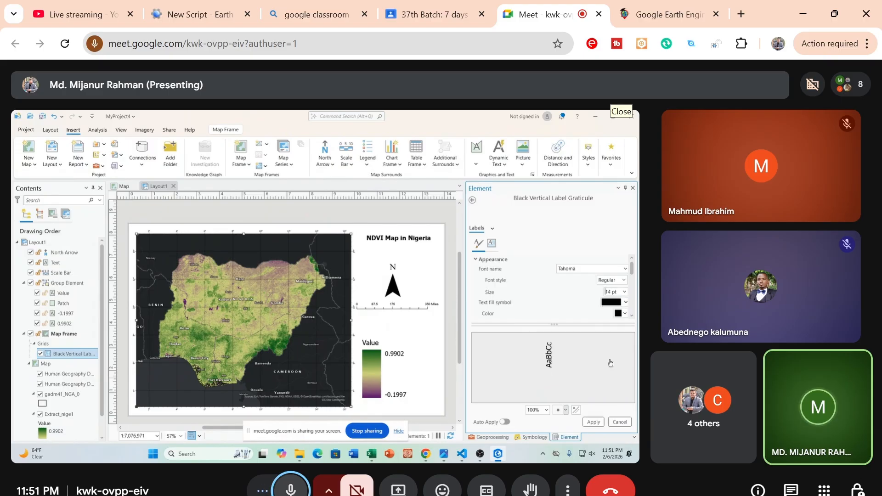
{"action": "left_click", "coordinate": [595, 422]}
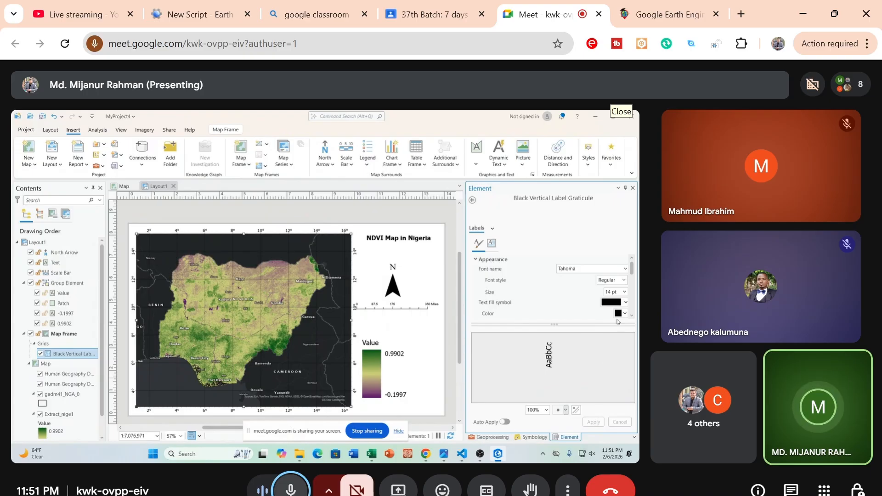
{"action": "left_click", "coordinate": [624, 292]}
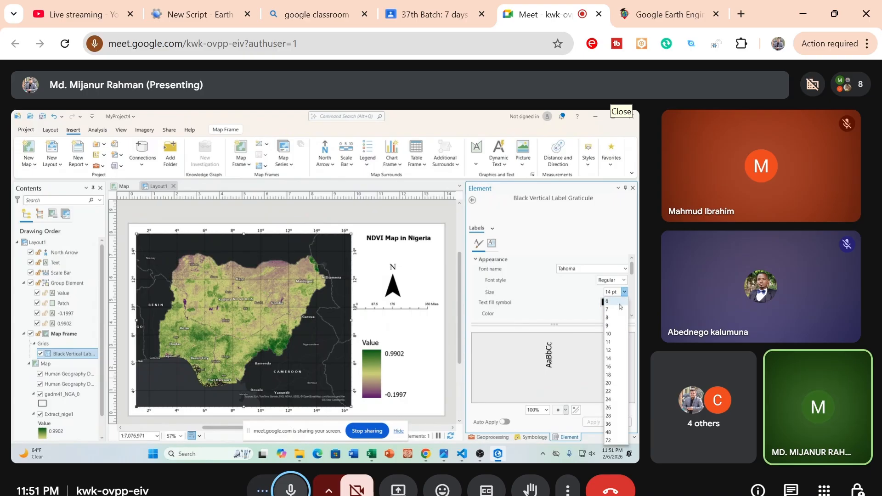
{"action": "left_click", "coordinate": [609, 366]}
{"action": "left_click", "coordinate": [593, 422]}
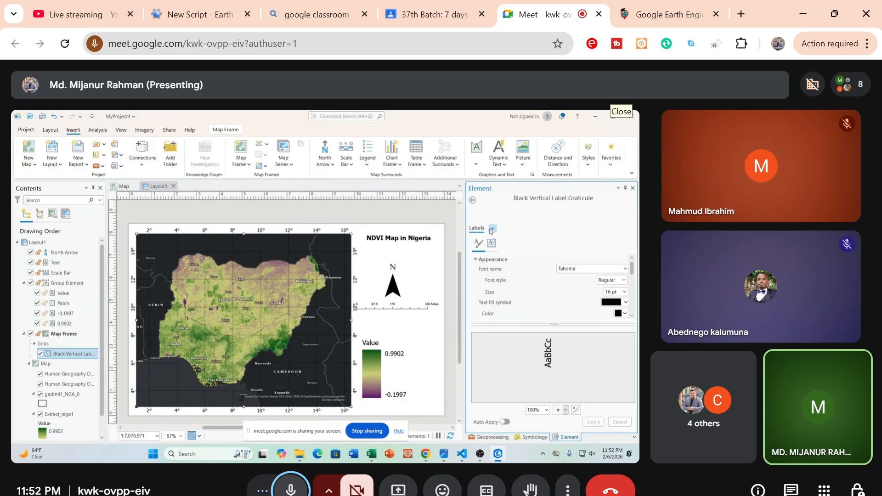
Remove the Gridlines component from the Black Vertical Label Graticule
{"action": "left_click", "coordinate": [471, 200]}
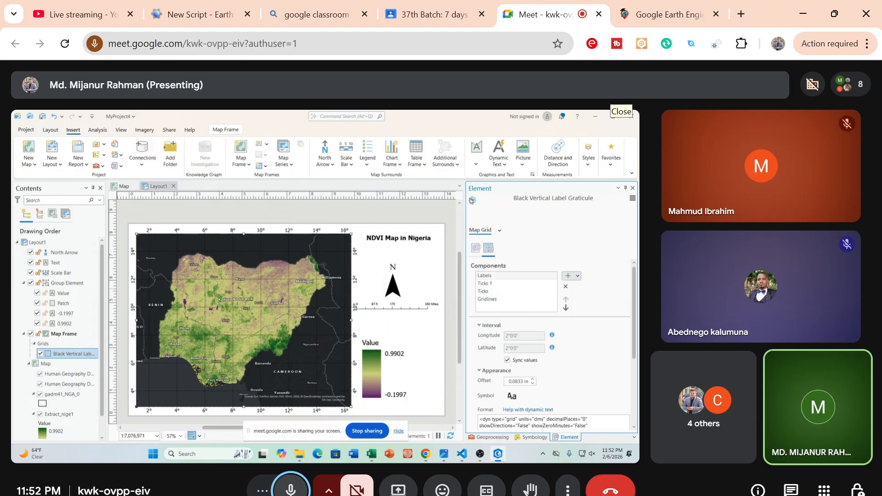
{"action": "left_click", "coordinate": [488, 299]}
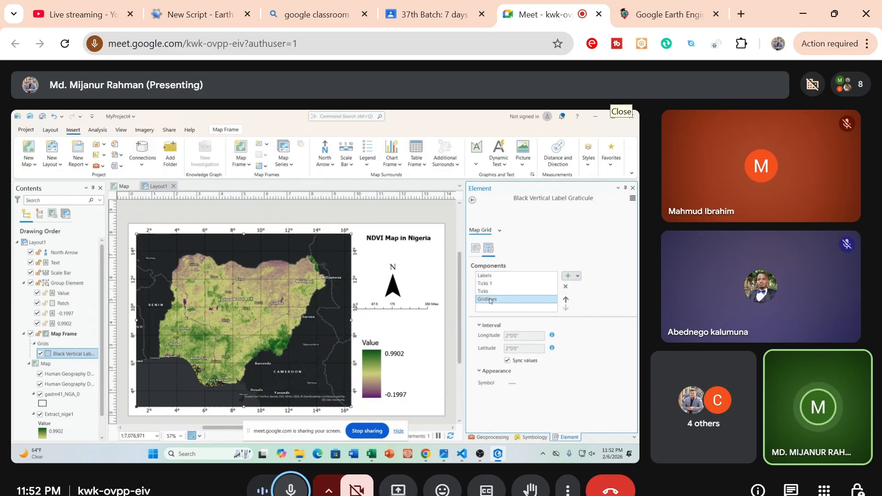
{"action": "left_click", "coordinate": [565, 286]}
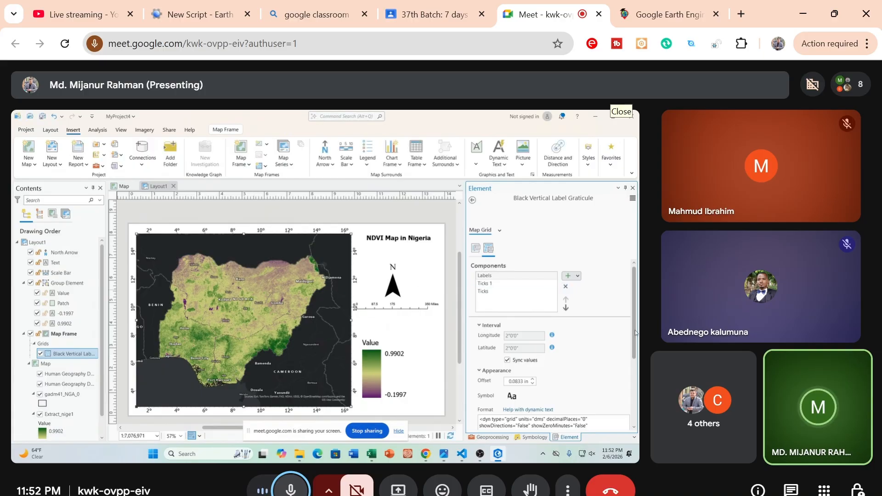
{"action": "scroll", "coordinate": [636, 326], "scroll_direction": "down", "scroll_amount": 2}
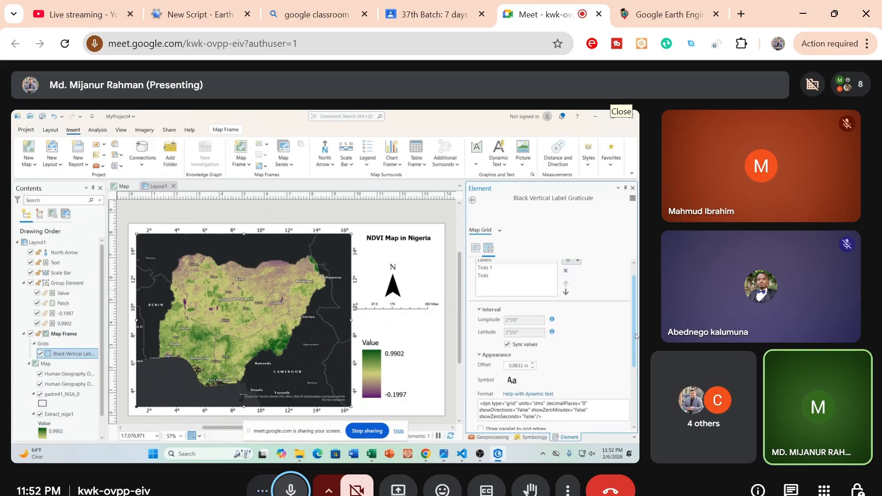
Nudge the scale bar slightly away from the map frame and move the north arrow slightly up toward the title
{"action": "left_click", "coordinate": [403, 310]}
{"action": "left_click", "coordinate": [403, 310]}
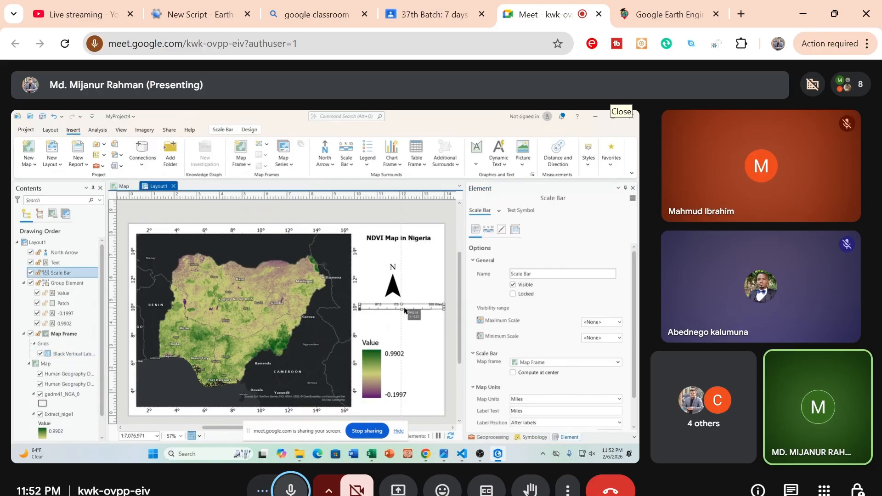
{"action": "left_click", "coordinate": [392, 282]}
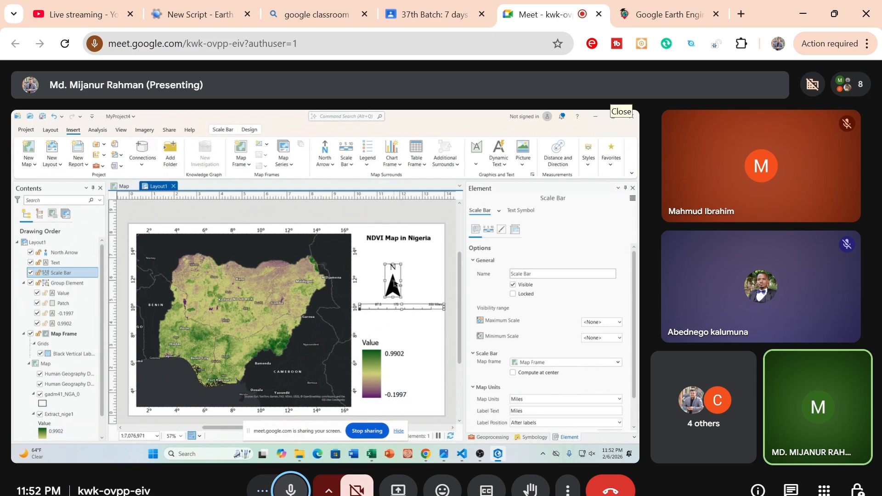
{"action": "left_click_drag", "start_coordinate": [392, 281], "coordinate": [394, 276]}
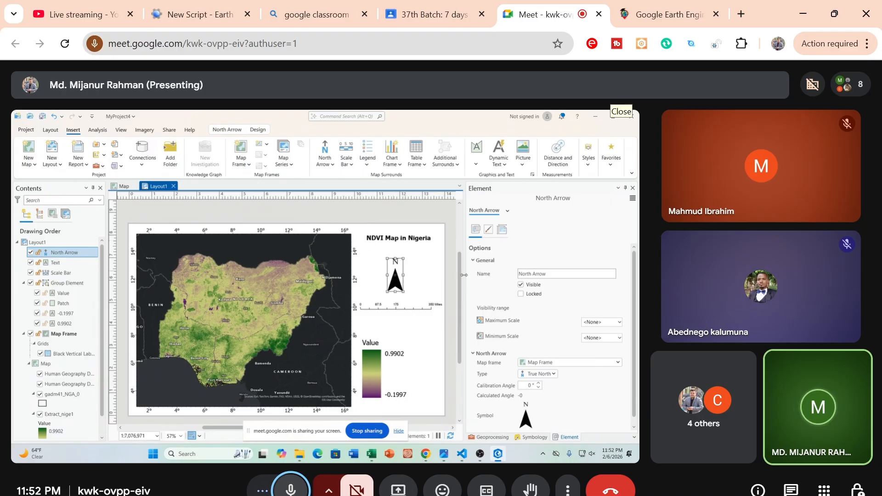
Set up a layout export using the Web JPEG preset
{"action": "left_click_drag", "start_coordinate": [459, 281], "coordinate": [459, 309]}
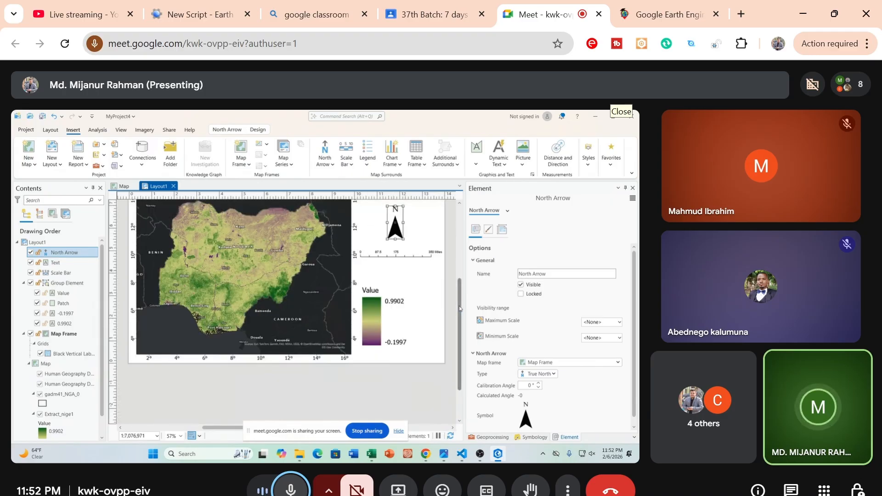
{"action": "scroll", "coordinate": [459, 308], "scroll_direction": "up", "scroll_amount": 2}
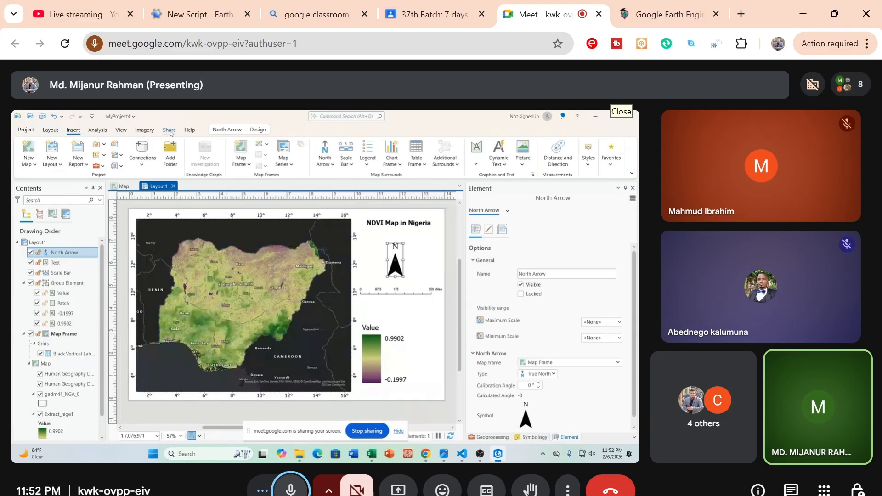
{"action": "left_click", "coordinate": [170, 131]}
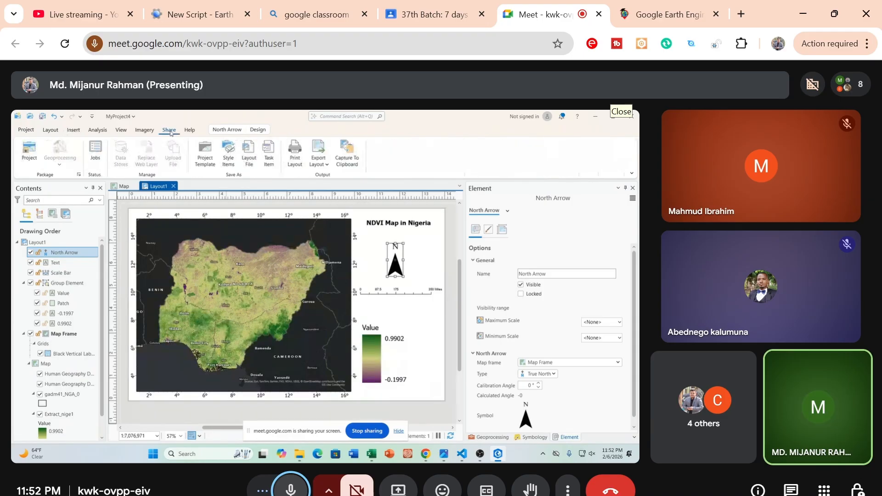
{"action": "left_click", "coordinate": [324, 163]}
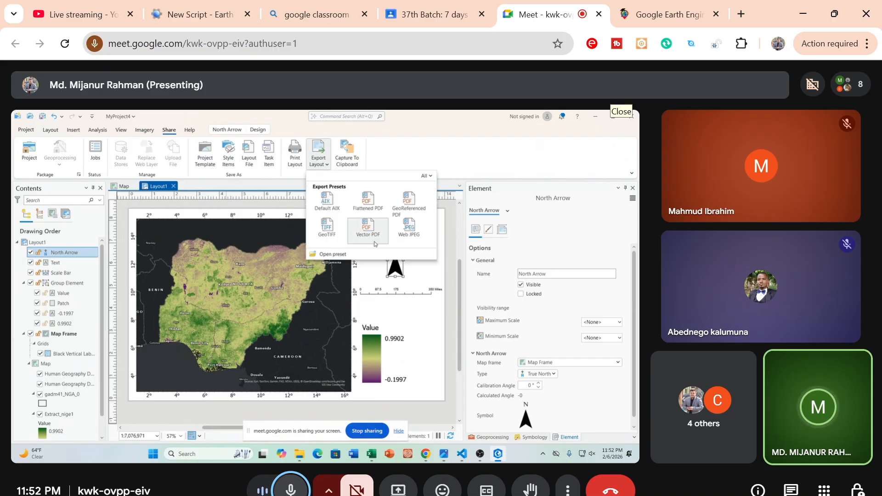
{"action": "left_click", "coordinate": [417, 231]}
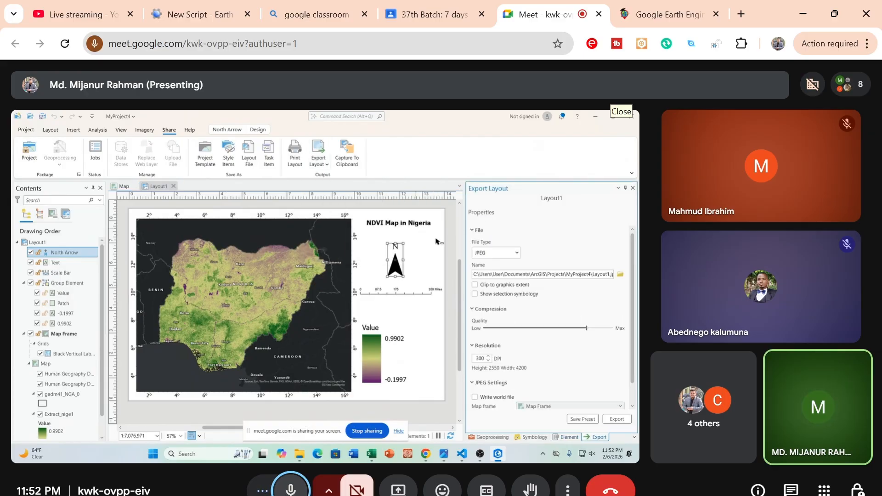
Set the export's output file to nigeria_ndvi in JPEG format on New Volume (D:)
{"action": "left_click", "coordinate": [619, 276]}
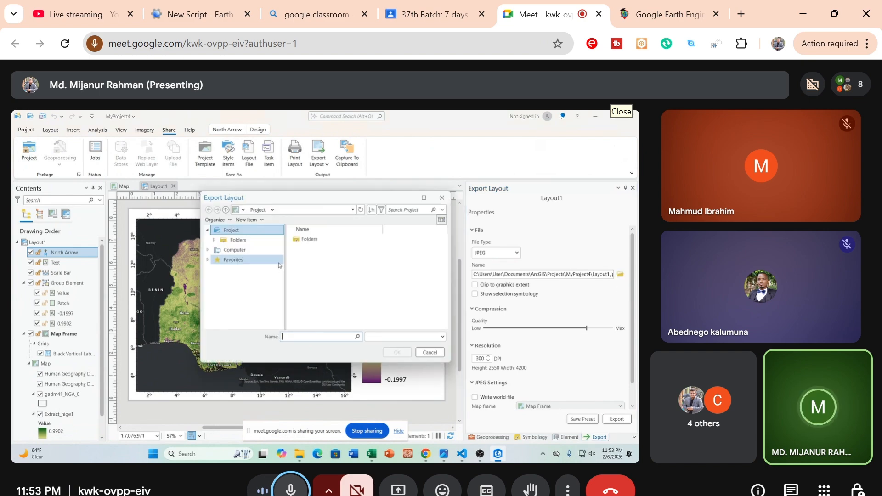
{"action": "left_click", "coordinate": [239, 240]}
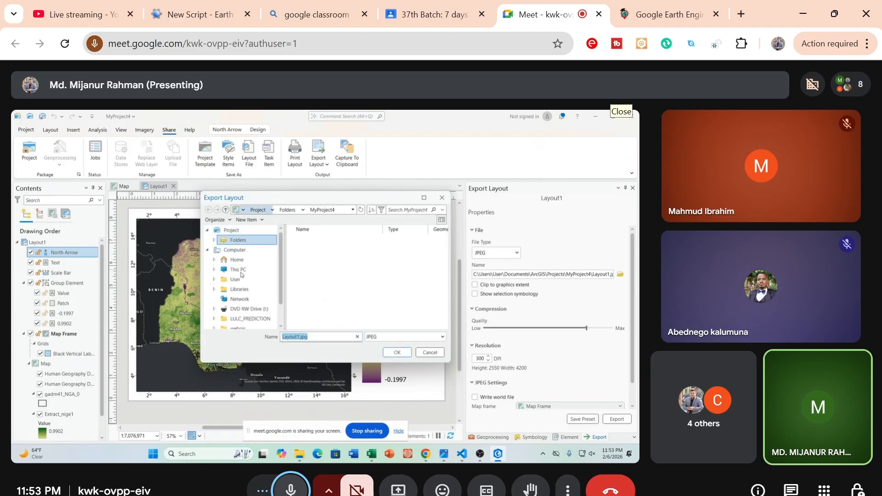
{"action": "left_click", "coordinate": [226, 271]}
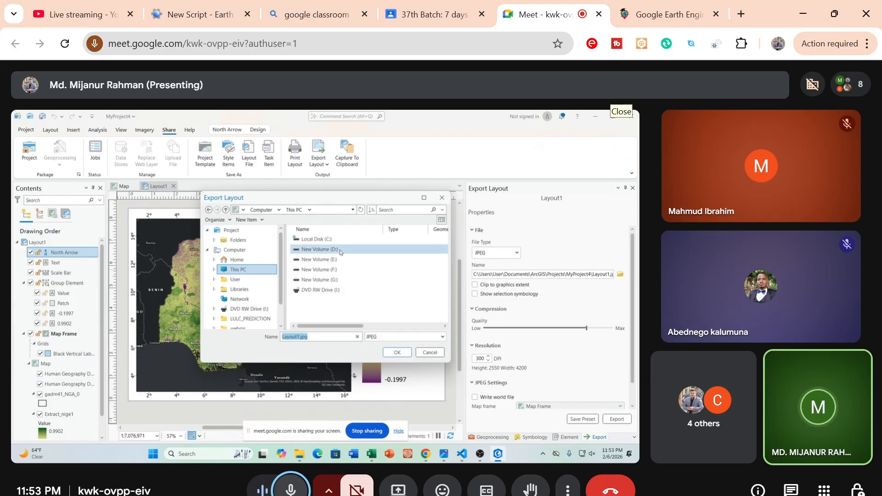
{"action": "double_click", "coordinate": [340, 251]}
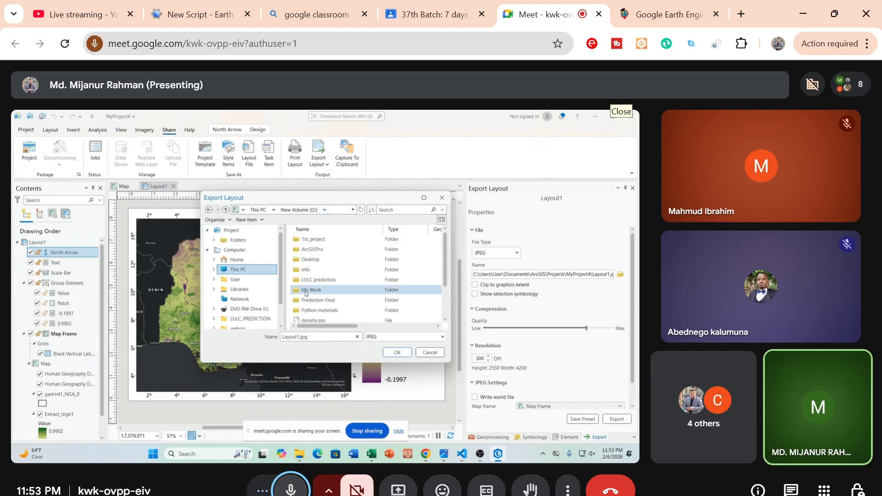
{"action": "scroll", "coordinate": [306, 293], "scroll_direction": "down", "scroll_amount": 2}
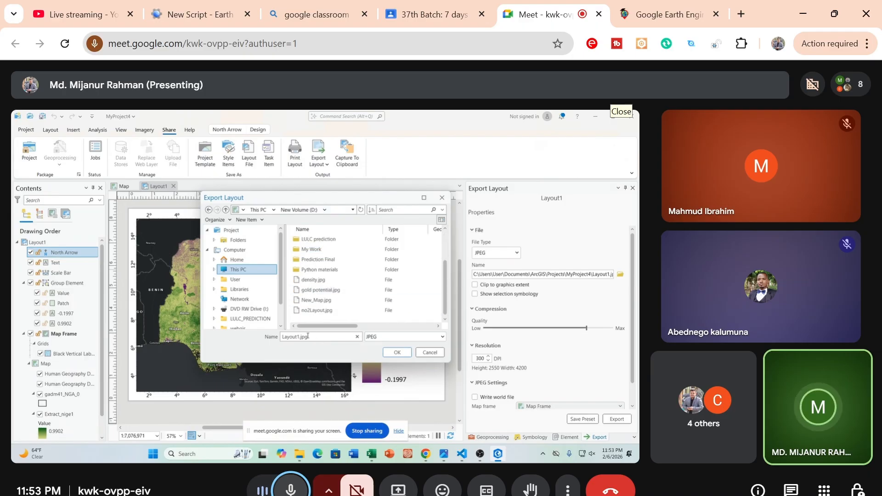
{"action": "left_click_drag", "start_coordinate": [318, 336], "coordinate": [254, 330]}
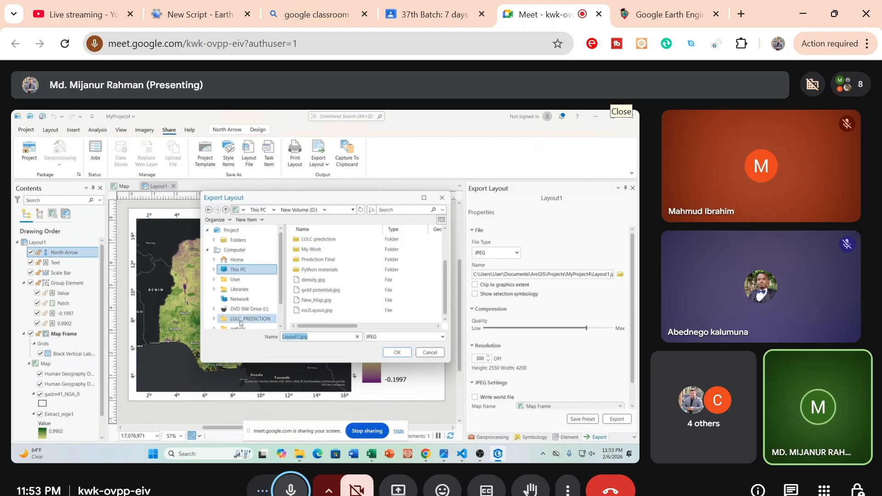
{"action": "type", "text": "nigeria_ndvi"}
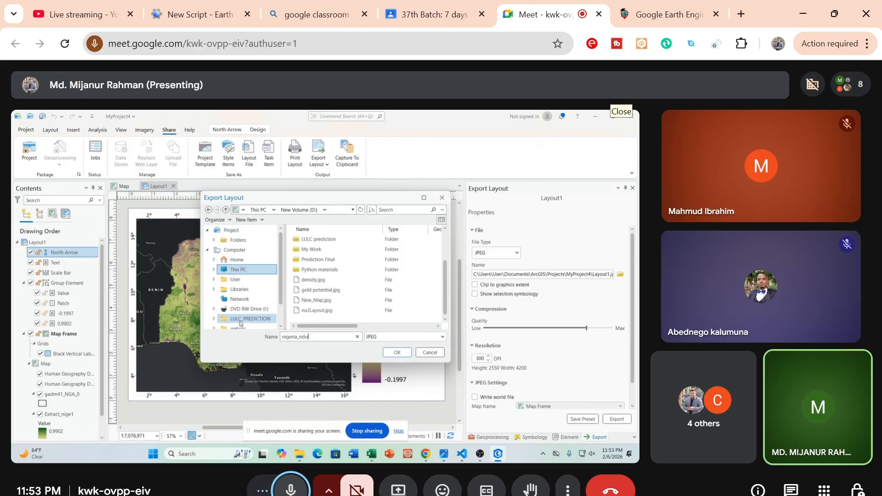
{"action": "left_click", "coordinate": [397, 352]}
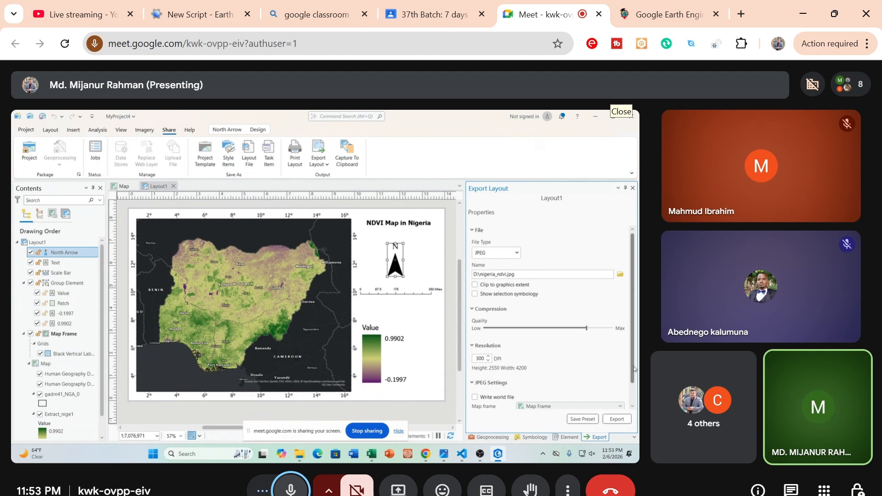
Review the remaining JPEG export settings and export the layout
{"action": "scroll", "coordinate": [636, 390], "scroll_direction": "down", "scroll_amount": 1}
{"action": "scroll", "coordinate": [636, 390], "scroll_direction": "down", "scroll_amount": 1}
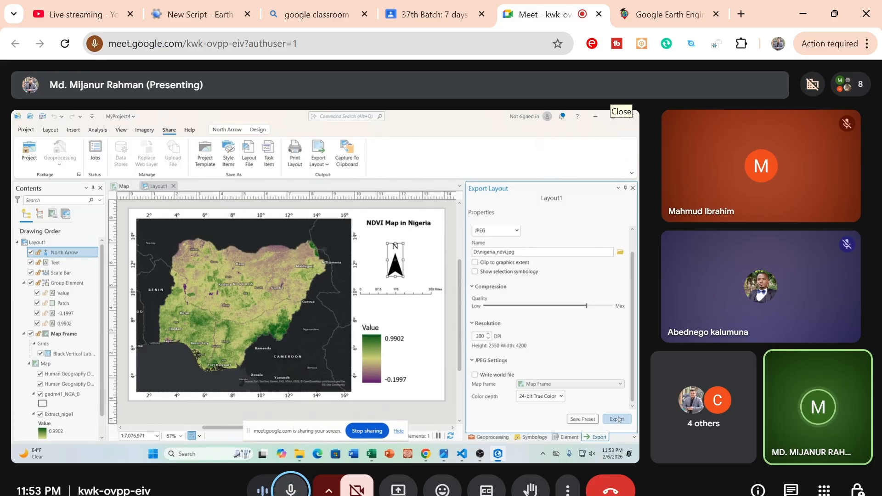
{"action": "left_click", "coordinate": [617, 419]}
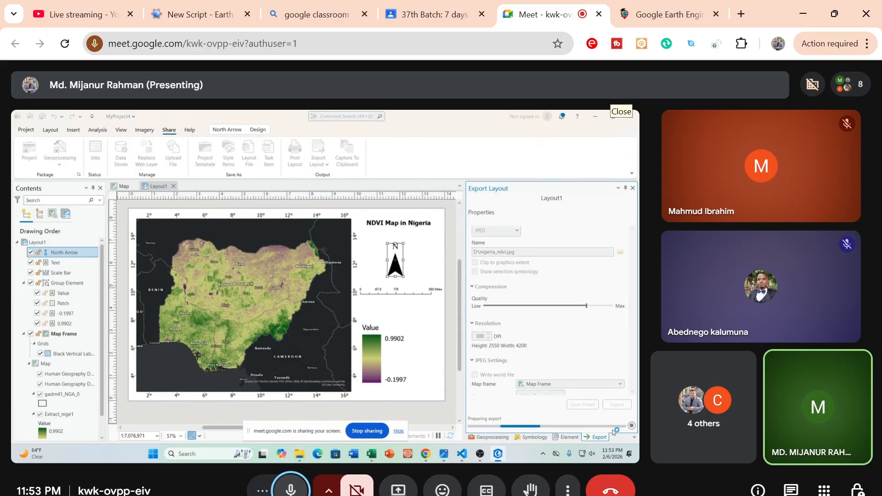